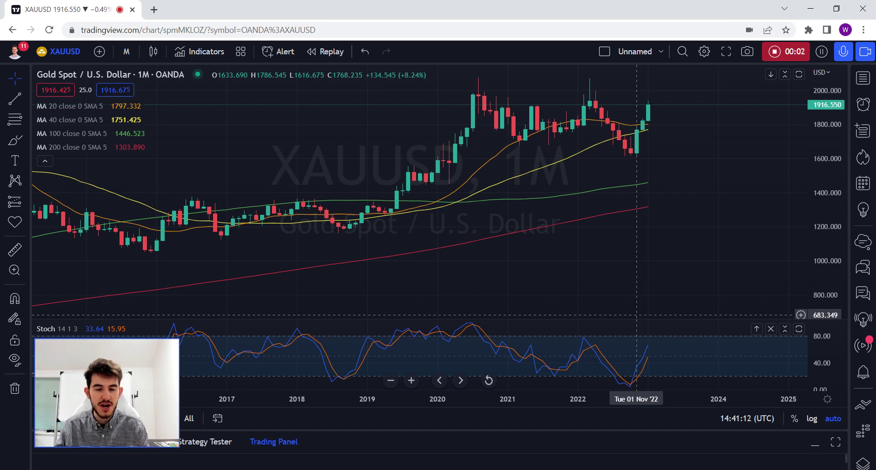
Switch the XAUUSD chart from monthly to the 4-hour timeframe, with the most recent candles in view.
{"action": "left_click_drag", "start_coordinate": [689, 290], "coordinate": [676, 286]}
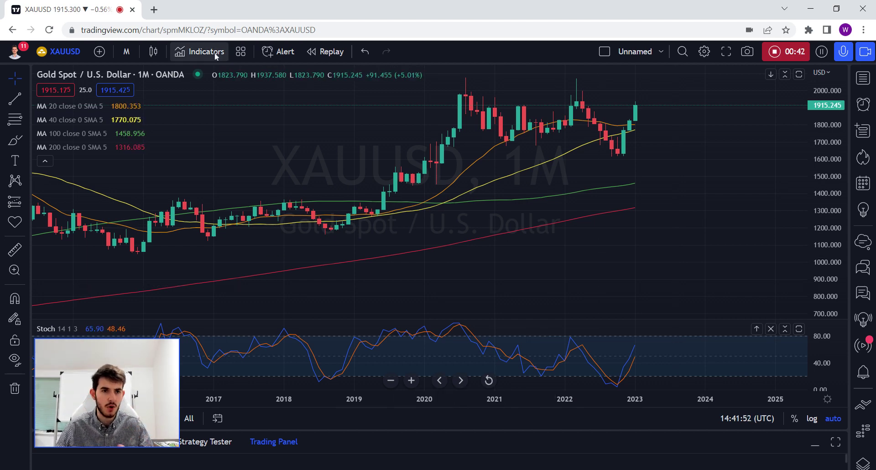
{"action": "left_click", "coordinate": [126, 51]}
{"action": "left_click", "coordinate": [153, 272]}
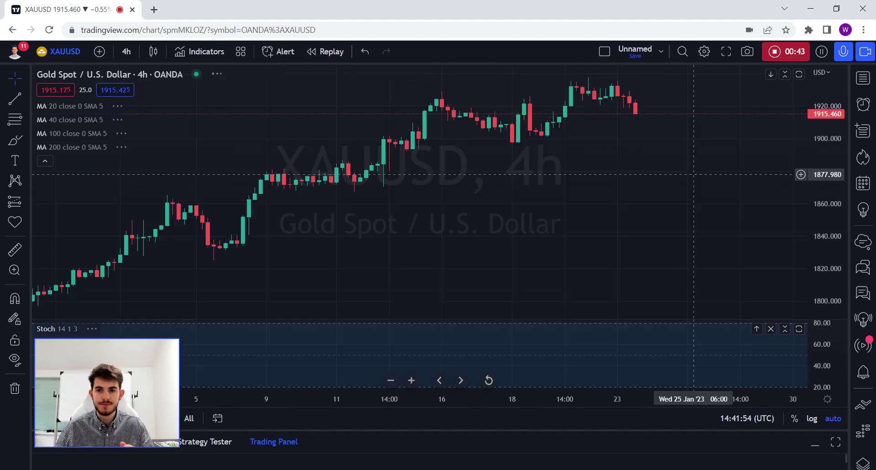
{"action": "scroll", "coordinate": [667, 124], "scroll_direction": "up", "scroll_amount": 2}
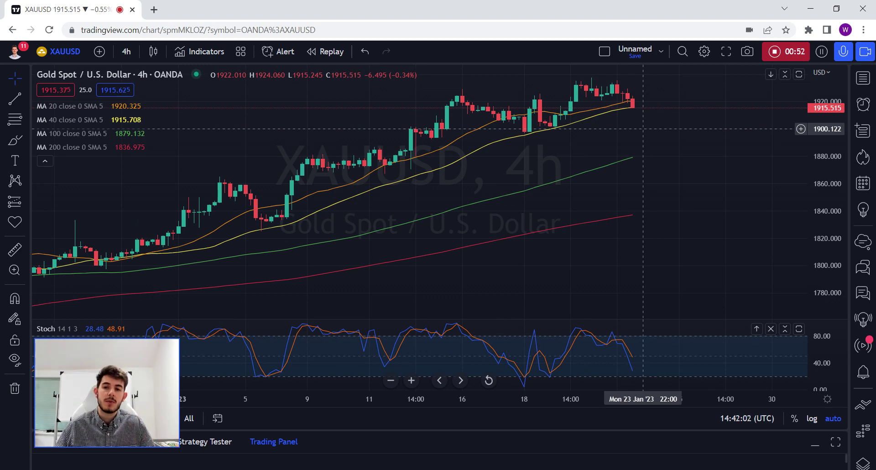
{"action": "scroll", "coordinate": [643, 128], "scroll_direction": "down", "scroll_amount": 5}
{"action": "scroll", "coordinate": [680, 99], "scroll_direction": "up", "scroll_amount": 4}
Draw a red arrow marker in the space below the latest 4-hour candles, between the 40 and 100 moving averages.
{"action": "left_click", "coordinate": [27, 160]}
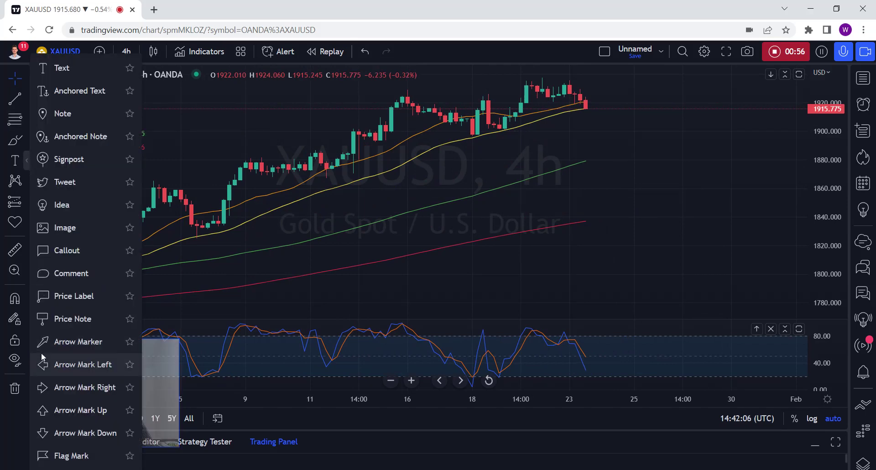
{"action": "left_click", "coordinate": [46, 341]}
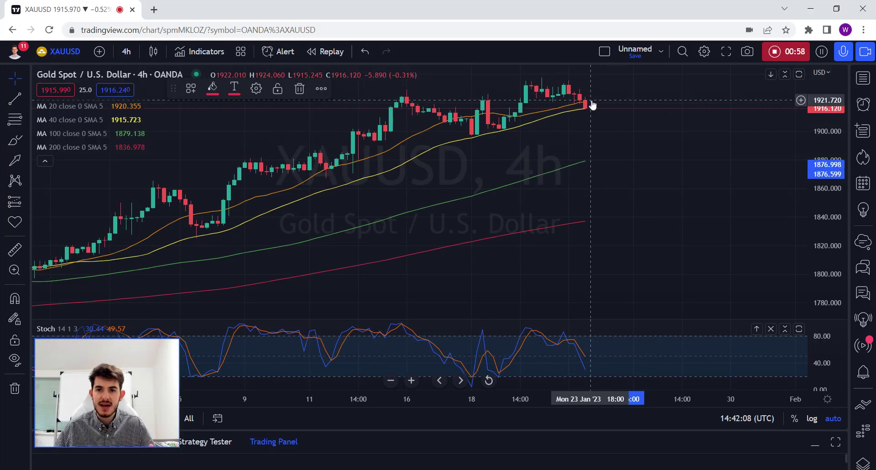
{"action": "left_click_drag", "start_coordinate": [607, 164], "coordinate": [580, 139]}
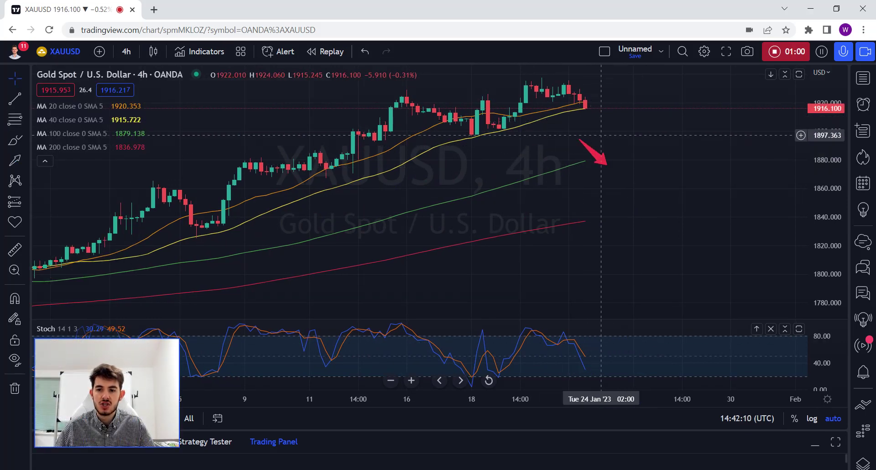
Reposition the red arrow so that it points up at the latest 4-hour candle by the 40 moving average.
{"action": "left_click", "coordinate": [606, 166]}
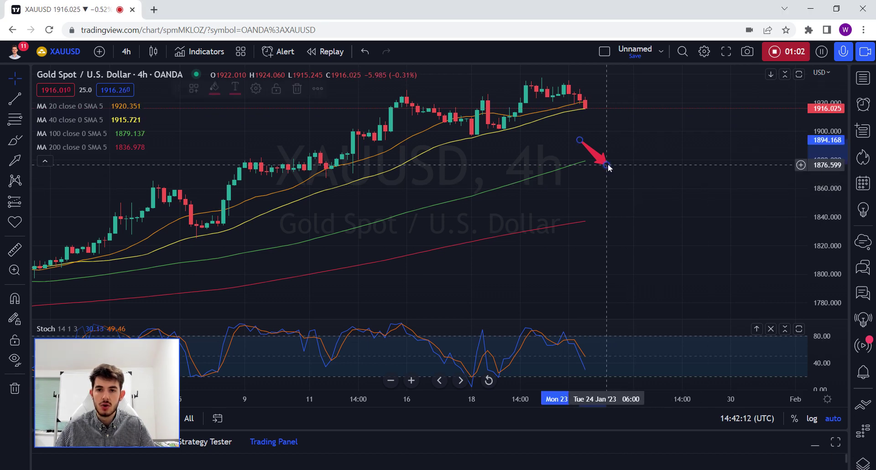
{"action": "left_click_drag", "start_coordinate": [606, 164], "coordinate": [606, 155]}
{"action": "left_click_drag", "start_coordinate": [609, 128], "coordinate": [596, 118]}
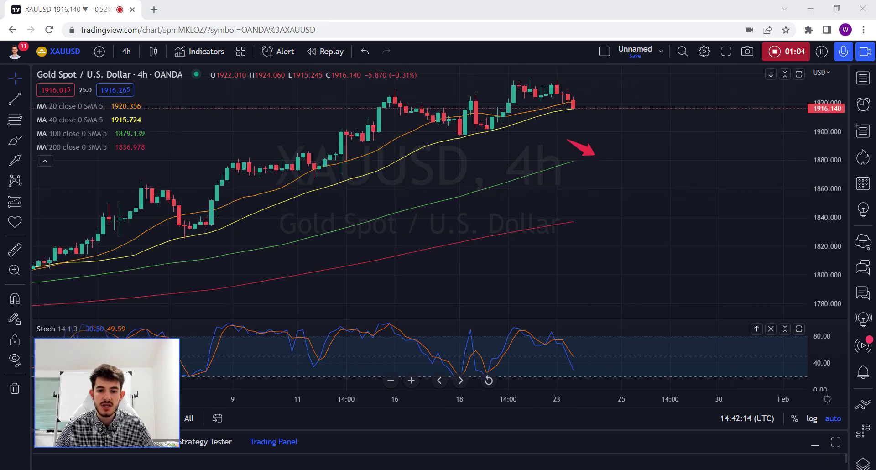
{"action": "mouse_move", "coordinate": [595, 155]}
{"action": "left_mouse_down"}
{"action": "mouse_move", "coordinate": [571, 112]}
{"action": "mouse_move", "coordinate": [575, 133]}
{"action": "mouse_move", "coordinate": [587, 138]}
{"action": "left_mouse_up"}
{"action": "double_click", "coordinate": [610, 142]}
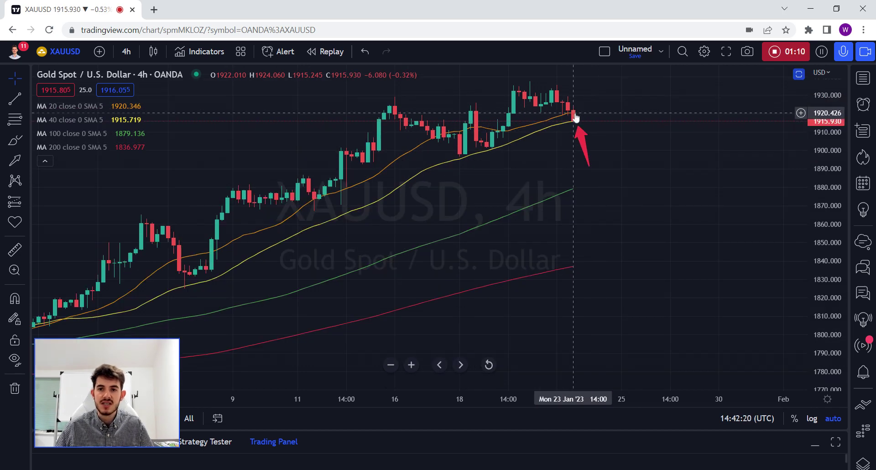
{"action": "double_click", "coordinate": [629, 141]}
{"action": "double_click", "coordinate": [613, 157]}
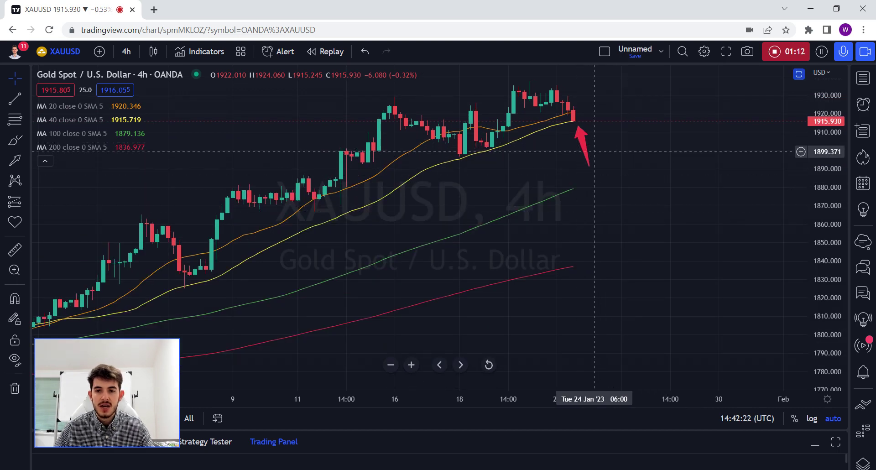
{"action": "left_click_drag", "start_coordinate": [579, 140], "coordinate": [578, 137]}
{"action": "double_click", "coordinate": [581, 138]}
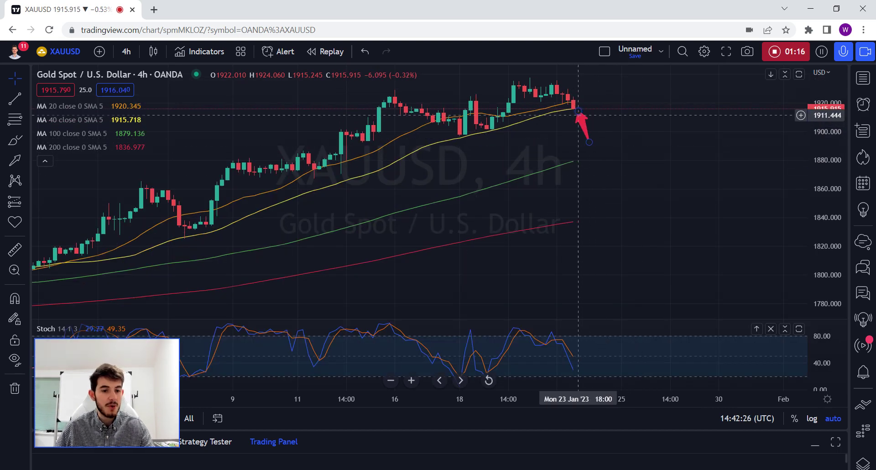
Switch the gold chart to the weekly timeframe and bring the latest candles into close view.
{"action": "scroll", "coordinate": [571, 116], "scroll_direction": "up", "scroll_amount": 4}
{"action": "scroll", "coordinate": [469, 117], "scroll_direction": "down", "scroll_amount": 4}
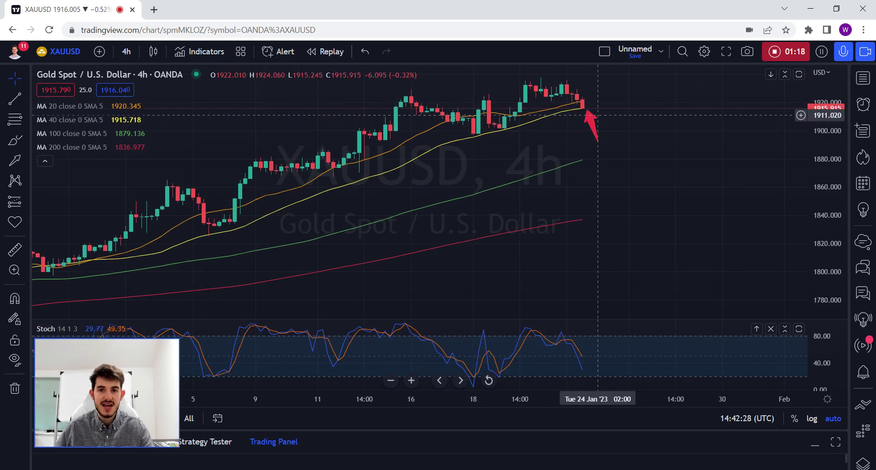
{"action": "left_click_drag", "start_coordinate": [560, 172], "coordinate": [536, 175]}
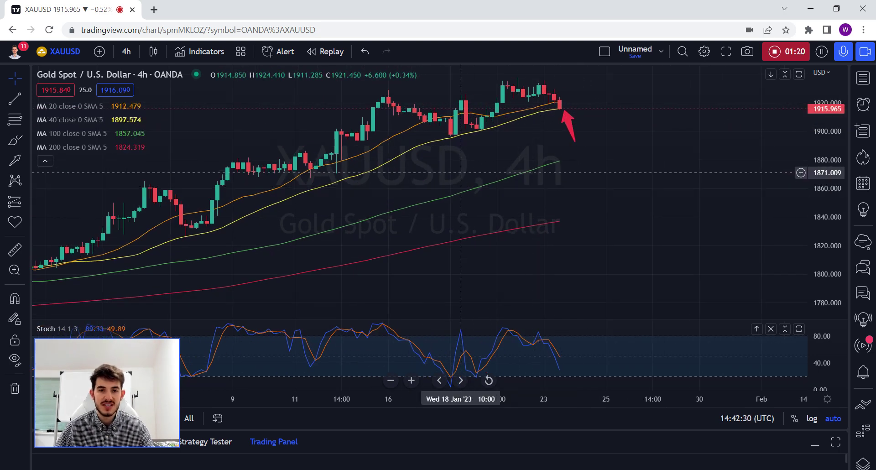
{"action": "left_click", "coordinate": [126, 51]}
{"action": "left_click", "coordinate": [214, 329]}
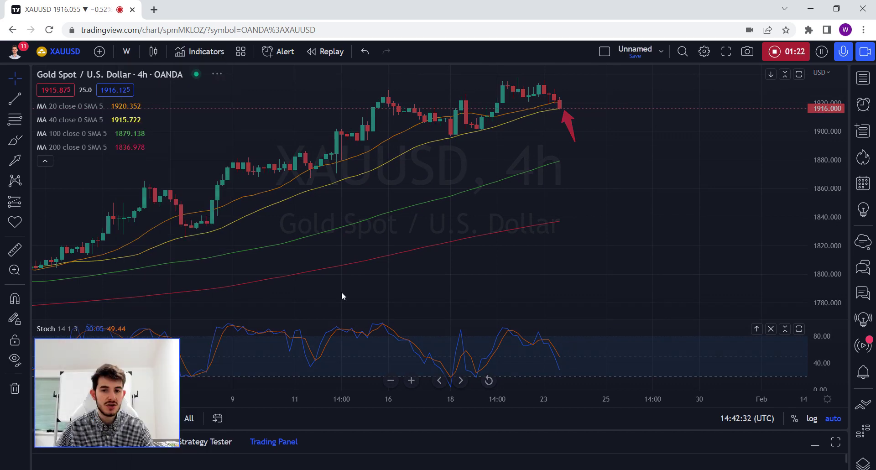
{"action": "scroll", "coordinate": [598, 168], "scroll_direction": "up", "scroll_amount": 5}
{"action": "left_click_drag", "start_coordinate": [487, 120], "coordinate": [553, 100]}
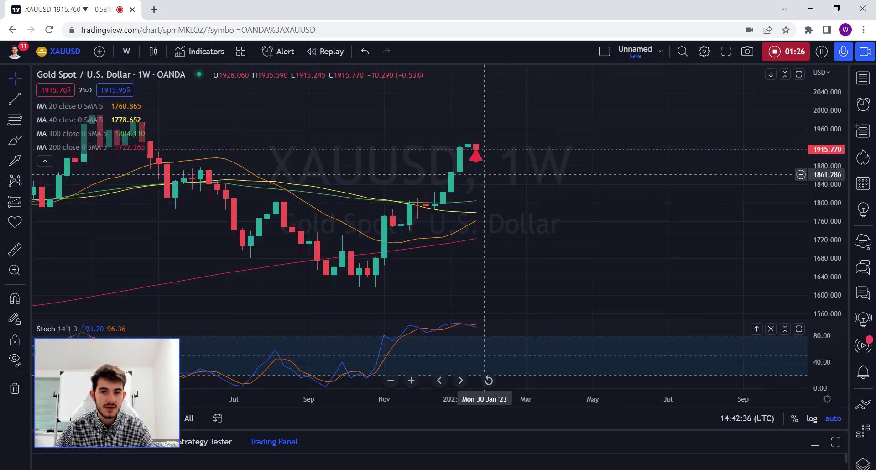
Adjust both ends of the red arrow so it points diagonally up at the latest weekly candle from below.
{"action": "left_click_drag", "start_coordinate": [477, 161], "coordinate": [505, 189]}
{"action": "left_click", "coordinate": [502, 189]}
{"action": "left_click", "coordinate": [493, 165]}
{"action": "left_click_drag", "start_coordinate": [486, 161], "coordinate": [495, 164]}
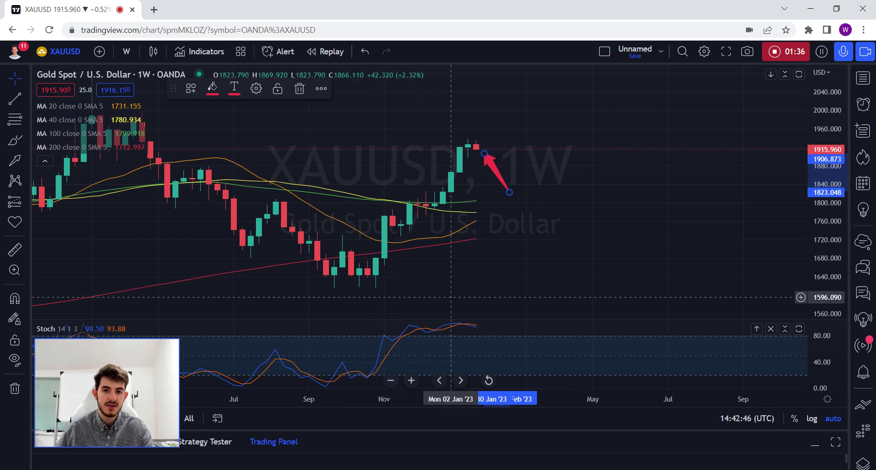
{"action": "left_click_drag", "start_coordinate": [426, 274], "coordinate": [466, 273]}
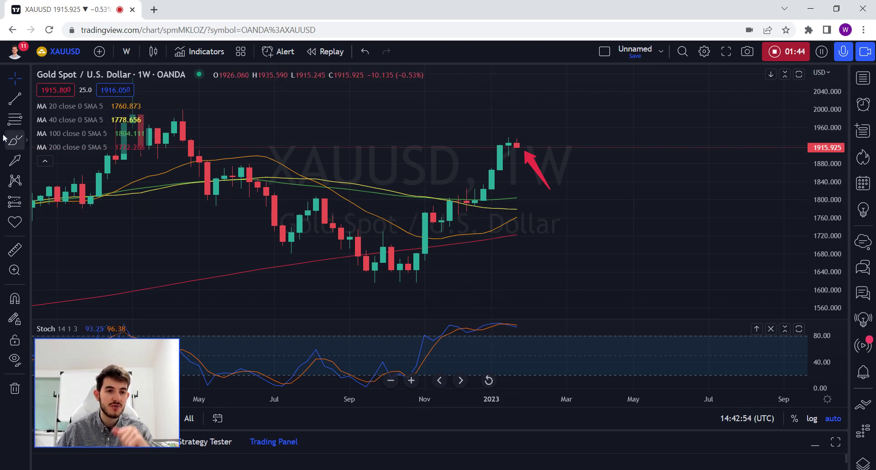
Draw a second arrow marker pointing at the November 2022 lows on the weekly chart and colour it blue.
{"action": "left_click", "coordinate": [19, 158]}
{"action": "left_click_drag", "start_coordinate": [458, 299], "coordinate": [433, 272]}
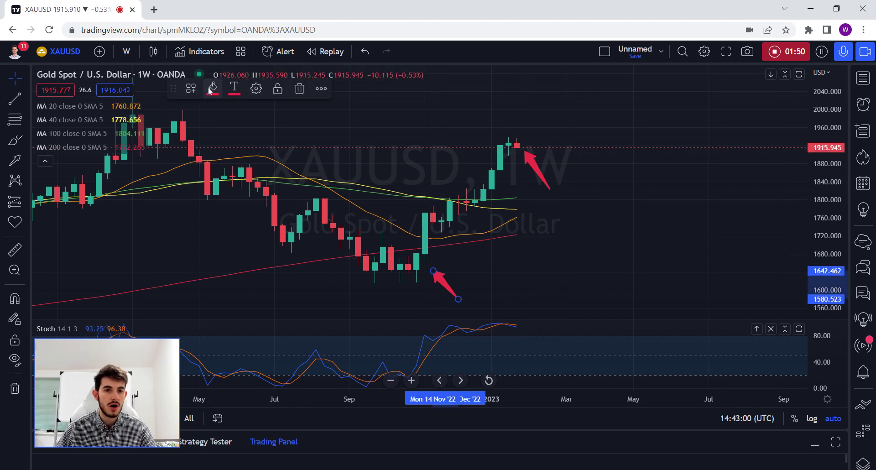
{"action": "left_click", "coordinate": [211, 89]}
{"action": "left_click", "coordinate": [291, 127]}
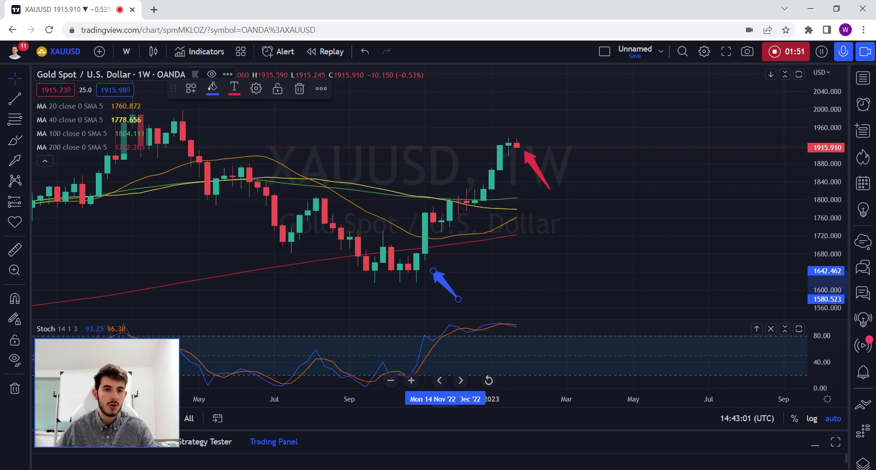
Return the chart to the 4-hour timeframe and remove all drawings from it.
{"action": "left_click", "coordinate": [126, 50]}
{"action": "left_click", "coordinate": [172, 278]}
{"action": "scroll", "coordinate": [625, 168], "scroll_direction": "down", "scroll_amount": 5}
{"action": "right_click", "coordinate": [666, 203]}
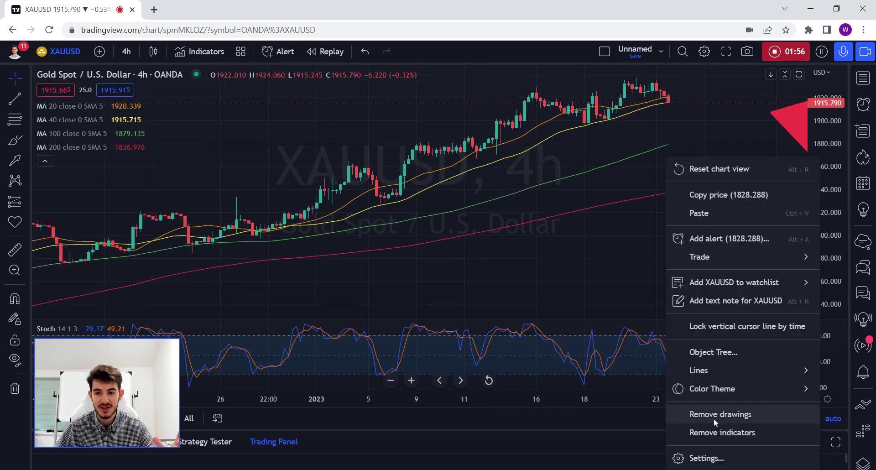
{"action": "left_click", "coordinate": [715, 422]}
{"action": "mouse_move", "coordinate": [709, 256]}
{"action": "left_mouse_down"}
{"action": "mouse_move", "coordinate": [553, 256]}
{"action": "mouse_move", "coordinate": [707, 252]}
{"action": "left_mouse_up"}
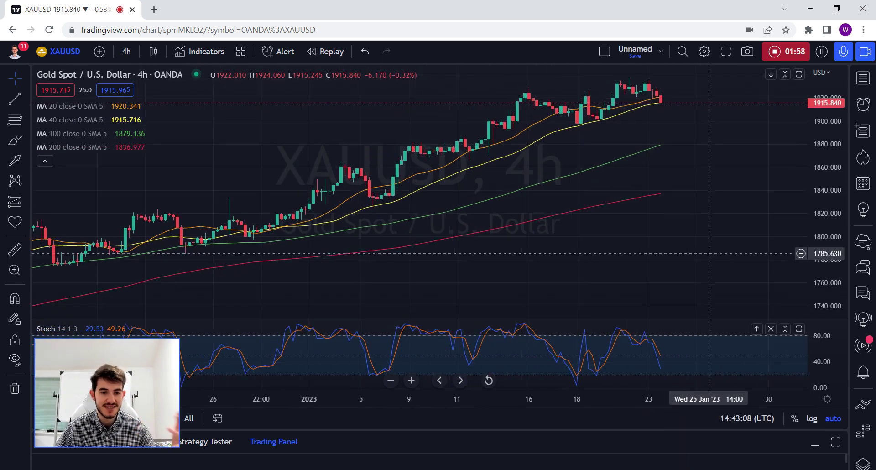
Switch the chart to the daily timeframe, cancel the active pattern tool, and leave free space beside the latest candles.
{"action": "scroll", "coordinate": [675, 177], "scroll_direction": "up", "scroll_amount": 5}
{"action": "left_click_drag", "start_coordinate": [616, 179], "coordinate": [635, 179]}
{"action": "scroll", "coordinate": [636, 180], "scroll_direction": "down", "scroll_amount": 5}
{"action": "left_click_drag", "start_coordinate": [717, 158], "coordinate": [681, 156]}
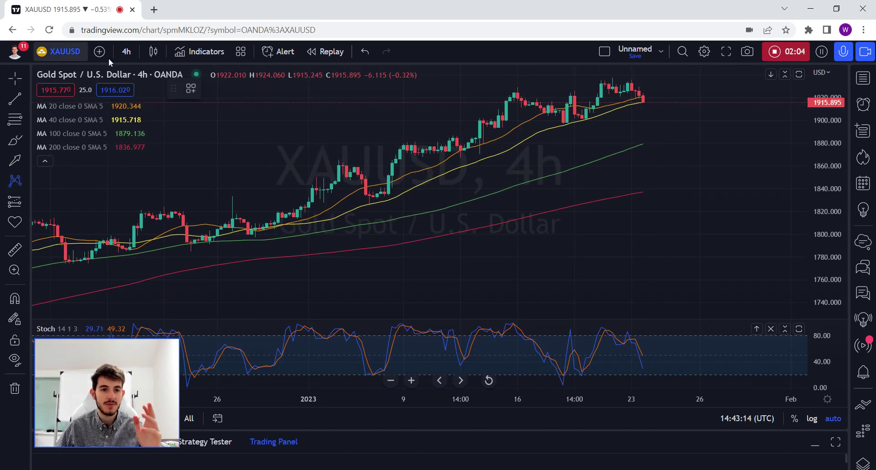
{"action": "left_click", "coordinate": [128, 52]}
{"action": "left_click", "coordinate": [140, 320]}
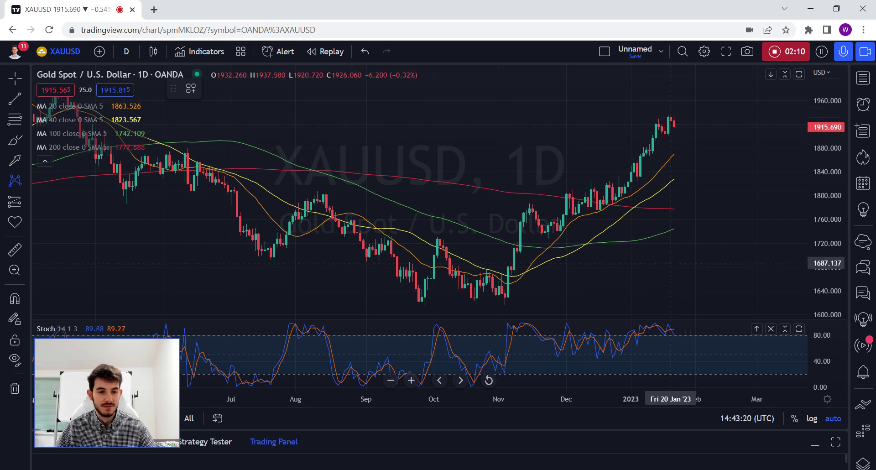
{"action": "left_click", "coordinate": [695, 143]}
{"action": "key", "text": "Escape"}
{"action": "mouse_move", "coordinate": [705, 178]}
{"action": "left_mouse_down"}
{"action": "mouse_move", "coordinate": [633, 177]}
{"action": "mouse_move", "coordinate": [641, 178]}
{"action": "left_mouse_up"}
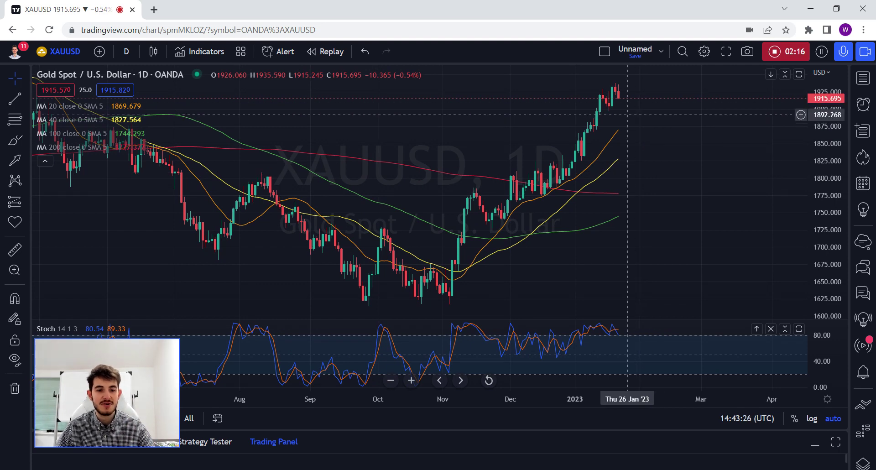
Draw two blue arrow markers pointing down at the December 2022 swing highs on the daily chart.
{"action": "mouse_move", "coordinate": [98, 123]}
{"action": "left_click", "coordinate": [14, 160]}
{"action": "mouse_move", "coordinate": [526, 110]}
{"action": "left_mouse_down"}
{"action": "mouse_move", "coordinate": [541, 141]}
{"action": "mouse_move", "coordinate": [562, 155]}
{"action": "left_mouse_up"}
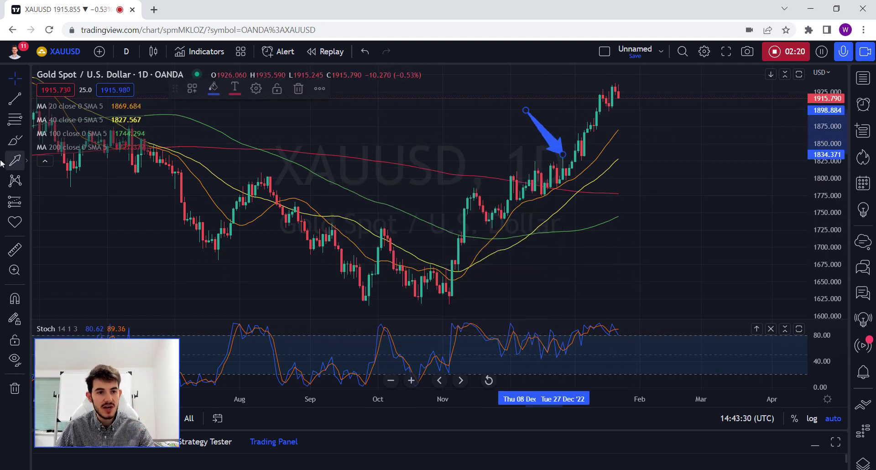
{"action": "mouse_move", "coordinate": [520, 126]}
{"action": "left_mouse_down"}
{"action": "mouse_move", "coordinate": [536, 160]}
{"action": "mouse_move", "coordinate": [557, 152]}
{"action": "left_mouse_up"}
{"action": "left_click", "coordinate": [693, 157]}
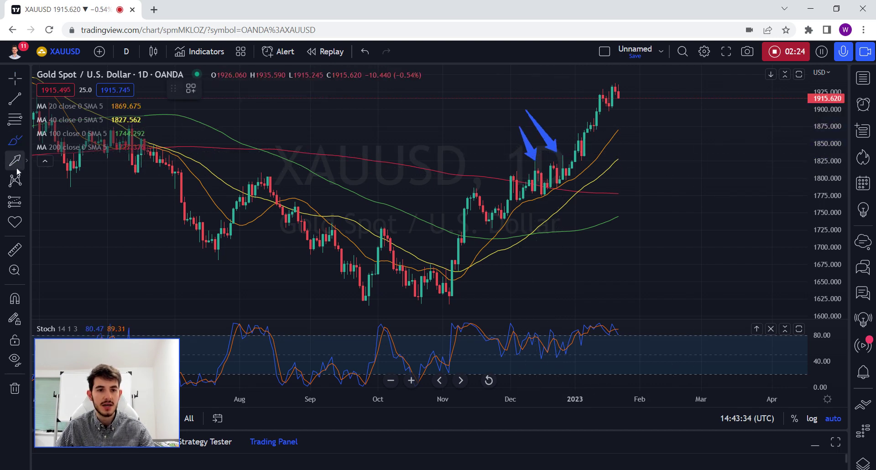
Draw a blue arrow marker pointing up at the end of the yellow 40 moving average and shorten it.
{"action": "left_click_drag", "start_coordinate": [665, 215], "coordinate": [624, 163]}
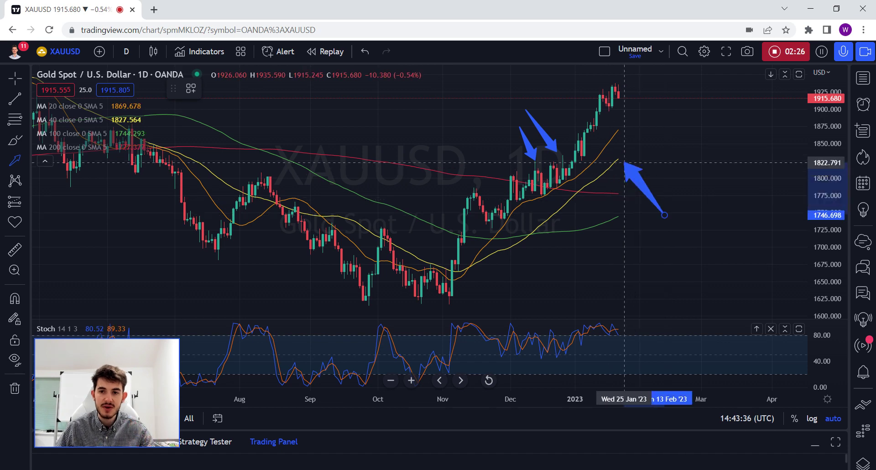
{"action": "left_click", "coordinate": [624, 162]}
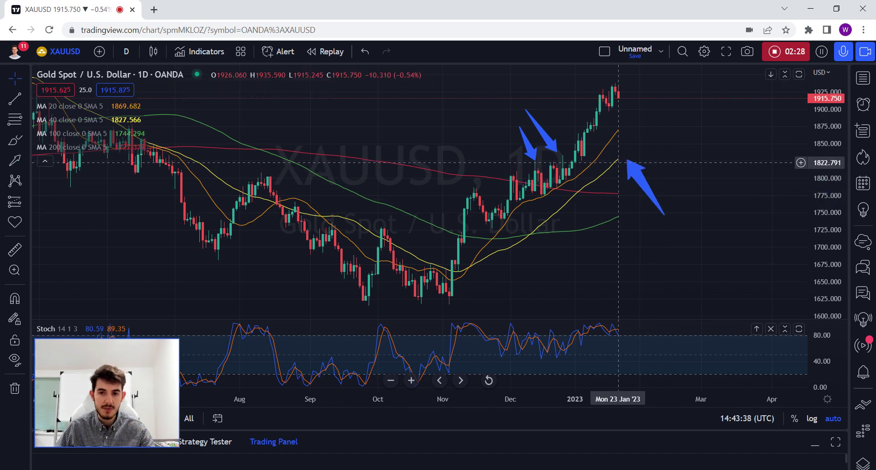
{"action": "left_click_drag", "start_coordinate": [627, 165], "coordinate": [636, 168]}
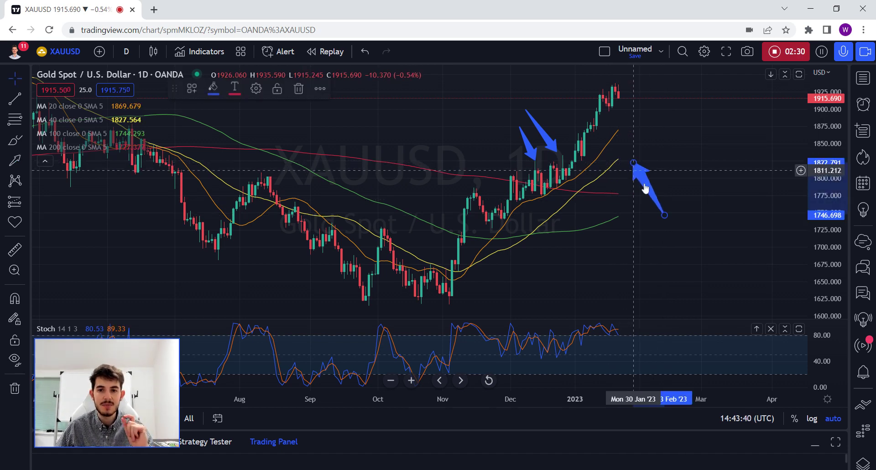
{"action": "left_click_drag", "start_coordinate": [665, 216], "coordinate": [658, 211]}
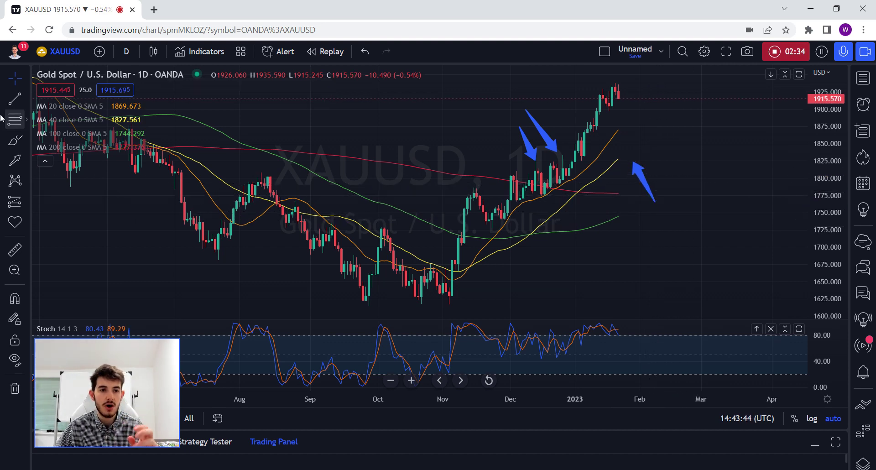
Draw another blue arrow marker pointing at the latest daily candle from its lower right.
{"action": "left_click", "coordinate": [23, 159]}
{"action": "left_click", "coordinate": [656, 130]}
{"action": "left_click", "coordinate": [13, 161]}
{"action": "left_click", "coordinate": [667, 130]}
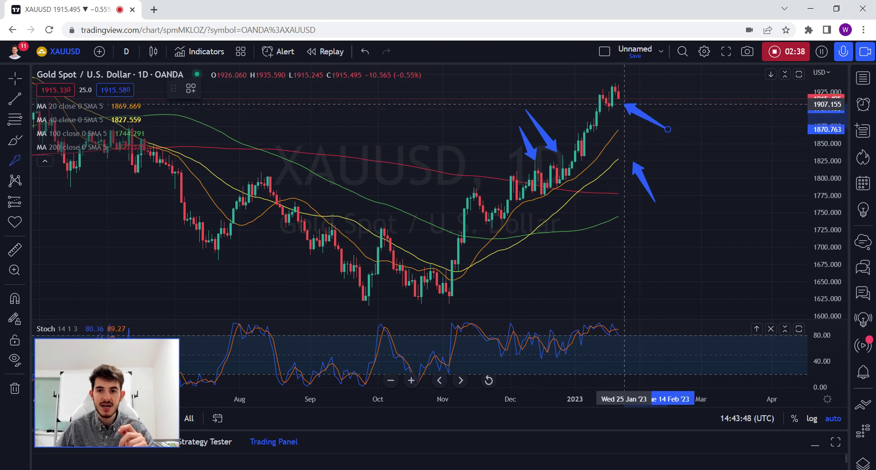
{"action": "left_click", "coordinate": [620, 100]}
Remove all indicators from the chart and switch it to the 1-hour timeframe.
{"action": "right_click", "coordinate": [675, 228]}
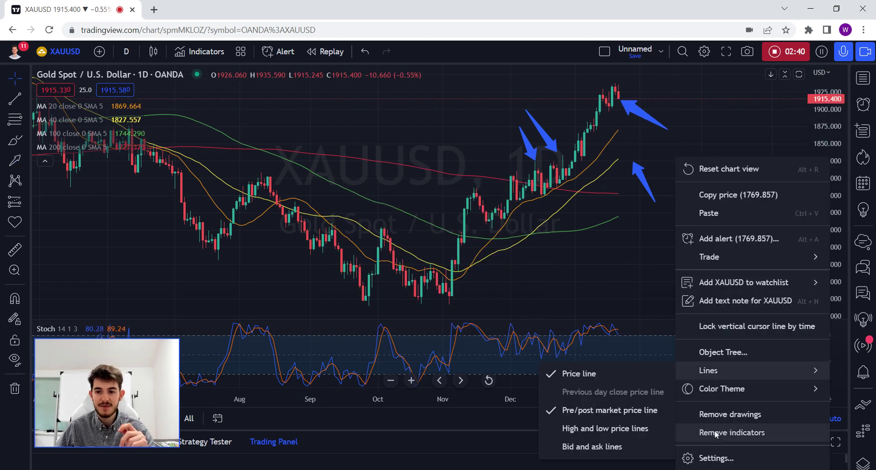
{"action": "left_click", "coordinate": [710, 430]}
{"action": "left_click", "coordinate": [124, 52]}
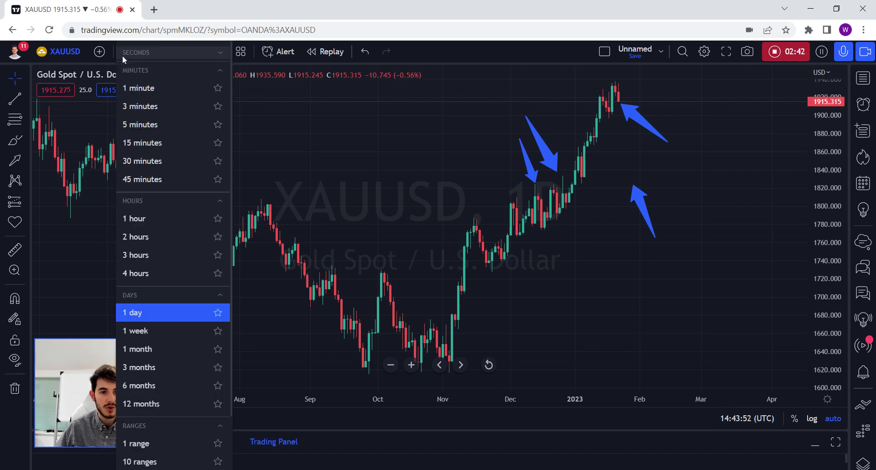
{"action": "left_click", "coordinate": [154, 223]}
Remove all drawings from the 1-hour chart and show a longer stretch of January price history.
{"action": "right_click", "coordinate": [589, 228]}
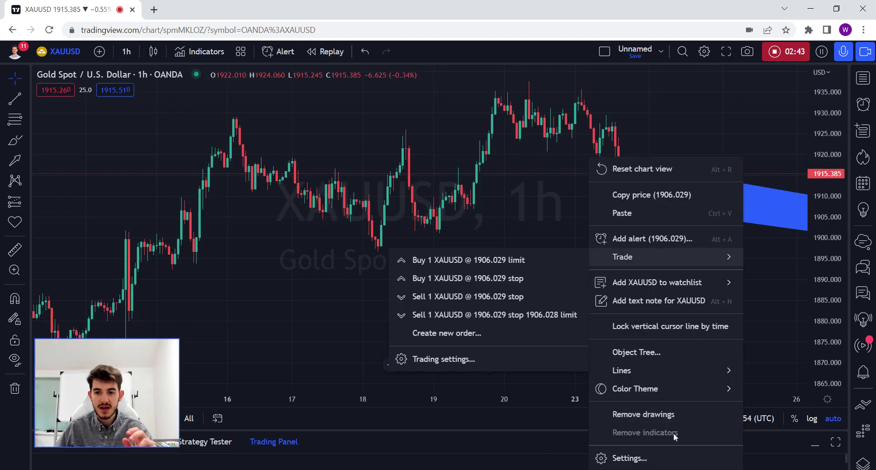
{"action": "left_click", "coordinate": [665, 416]}
{"action": "scroll", "coordinate": [487, 249], "scroll_direction": "down", "scroll_amount": 5}
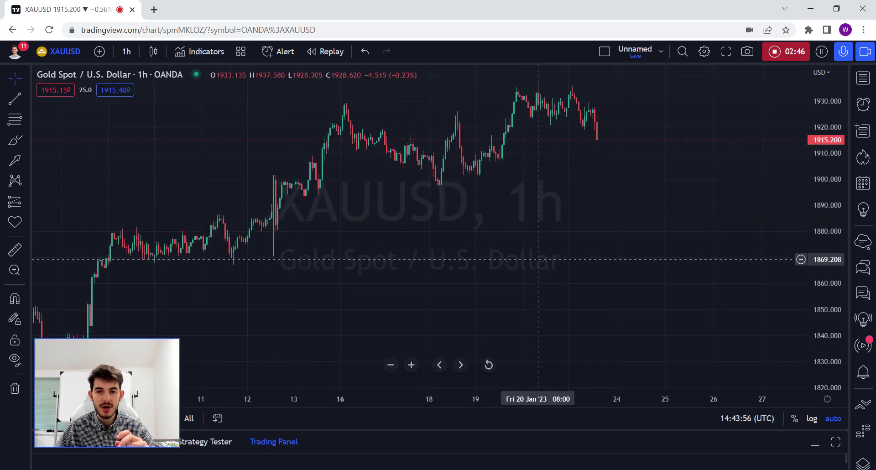
Draw a blue arrow marker below and ahead of the latest 1-hour candle, pointing up from about 1869 to about 1880.
{"action": "scroll", "coordinate": [652, 236], "scroll_direction": "up", "scroll_amount": 3}
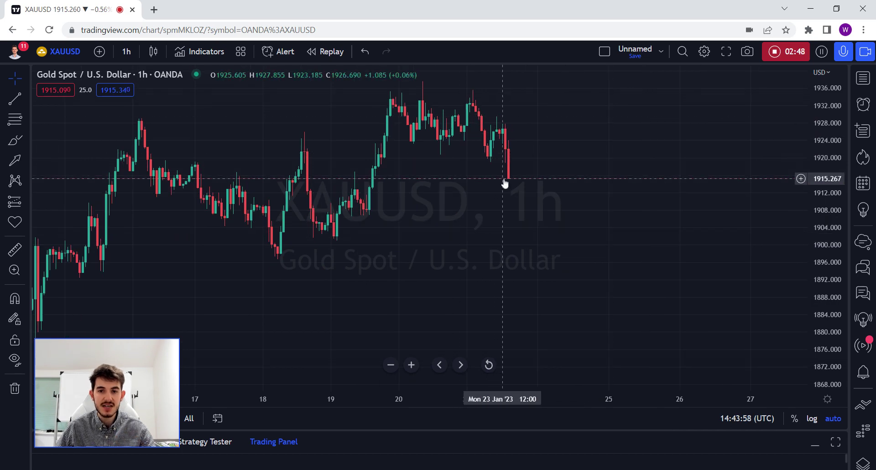
{"action": "left_click_drag", "start_coordinate": [530, 221], "coordinate": [586, 220]}
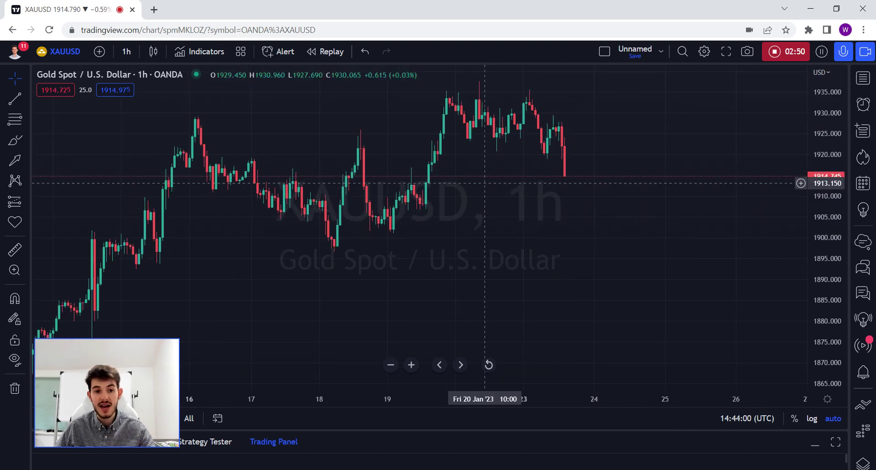
{"action": "left_click", "coordinate": [15, 160]}
{"action": "left_click_drag", "start_coordinate": [656, 354], "coordinate": [628, 305]}
{"action": "scroll", "coordinate": [682, 222], "scroll_direction": "down", "scroll_amount": 5}
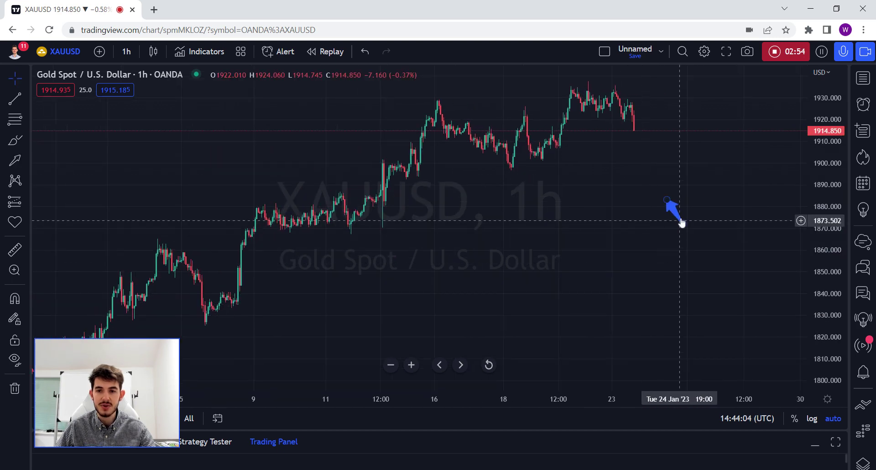
{"action": "left_click_drag", "start_coordinate": [678, 216], "coordinate": [697, 219]}
{"action": "left_click", "coordinate": [617, 186]}
Examine the hourly gold price action from December through the latest January candle, both closely and over the longer history.
{"action": "scroll", "coordinate": [616, 186], "scroll_direction": "down", "scroll_amount": 4}
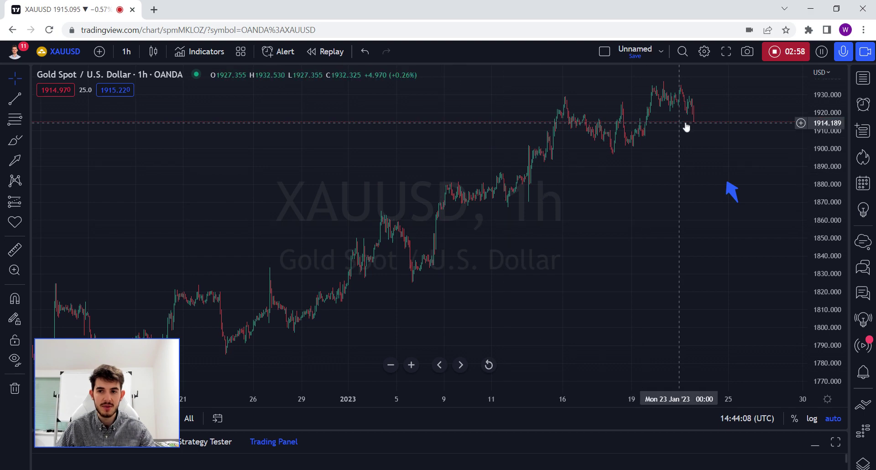
{"action": "scroll", "coordinate": [675, 190], "scroll_direction": "up", "scroll_amount": 5}
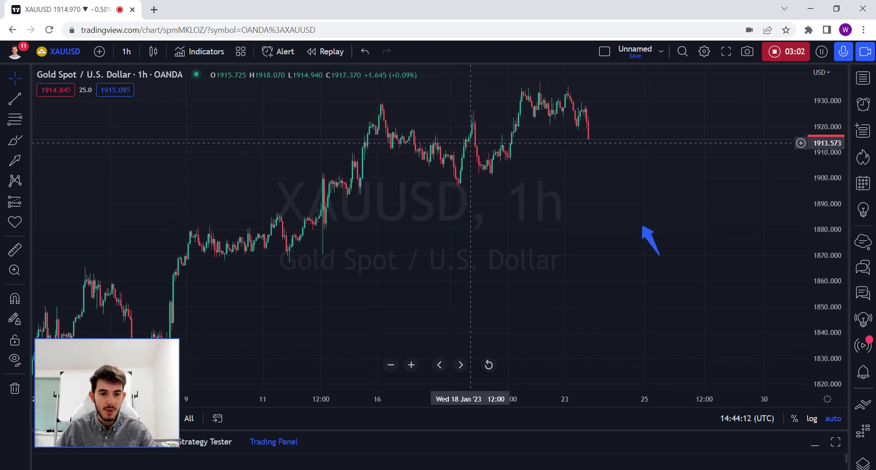
{"action": "scroll", "coordinate": [524, 164], "scroll_direction": "up", "scroll_amount": 3}
{"action": "left_click_drag", "start_coordinate": [452, 202], "coordinate": [533, 202]}
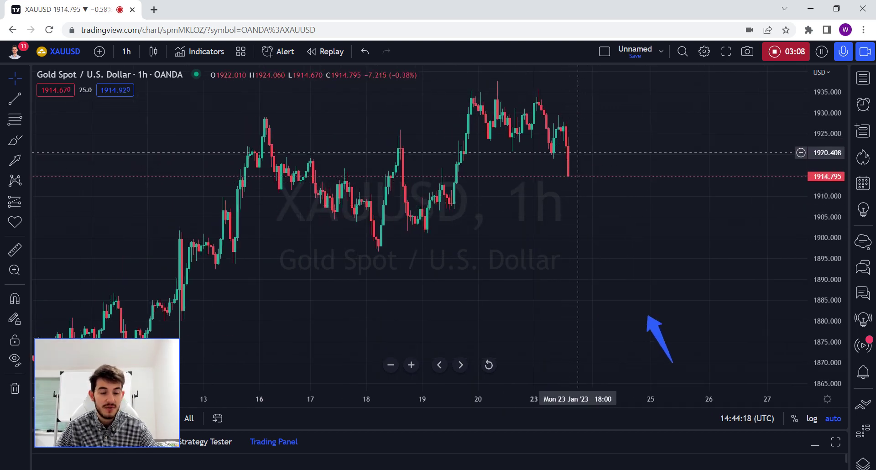
{"action": "scroll", "coordinate": [578, 153], "scroll_direction": "down", "scroll_amount": 5}
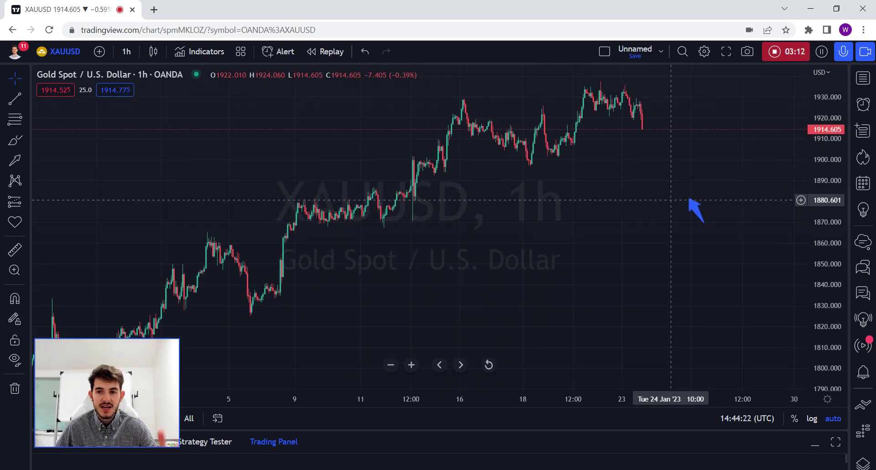
{"action": "scroll", "coordinate": [670, 200], "scroll_direction": "right", "scroll_amount": 1}
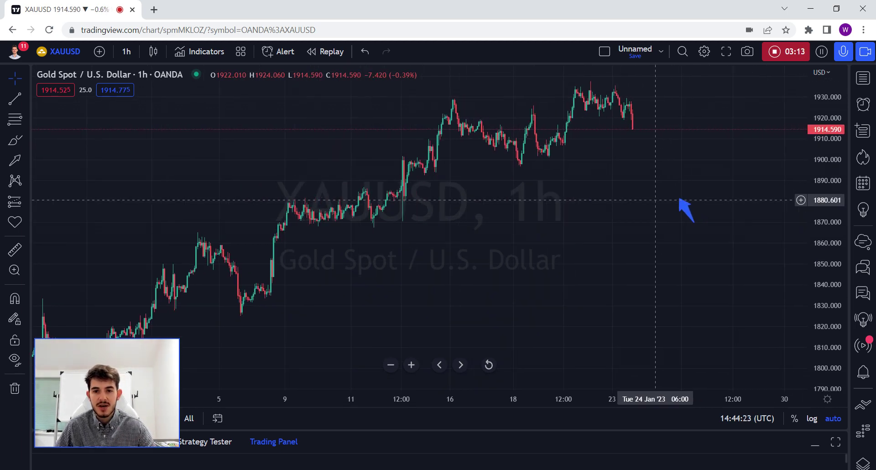
{"action": "left_click", "coordinate": [689, 211]}
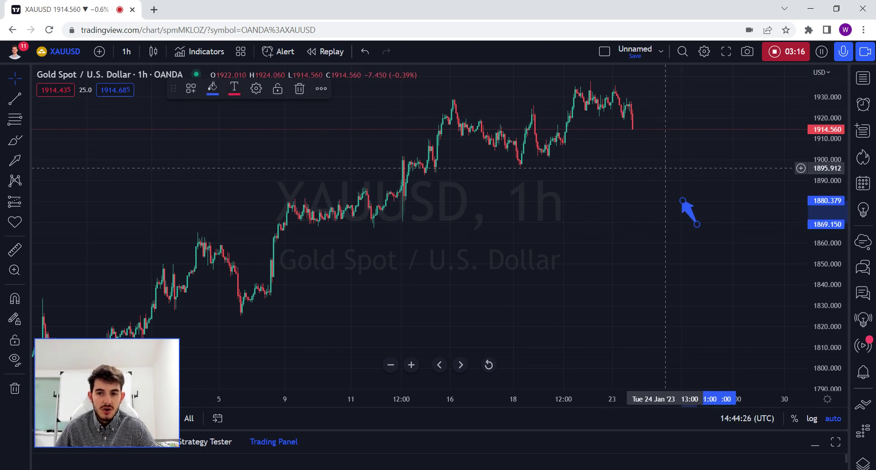
Switch the chart to the 1-day timeframe and remove all drawings from it.
{"action": "left_click", "coordinate": [126, 51]}
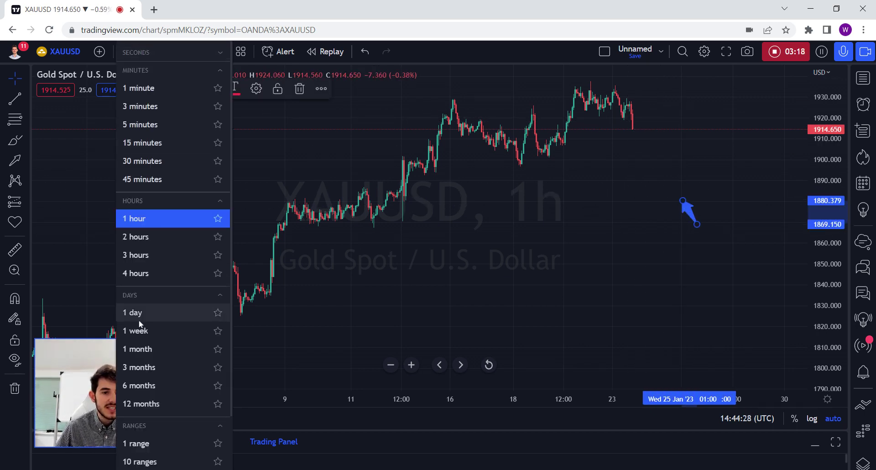
{"action": "left_click", "coordinate": [137, 312]}
{"action": "right_click", "coordinate": [616, 160]}
{"action": "left_click", "coordinate": [664, 414]}
{"action": "scroll", "coordinate": [613, 237], "scroll_direction": "up", "scroll_amount": 5}
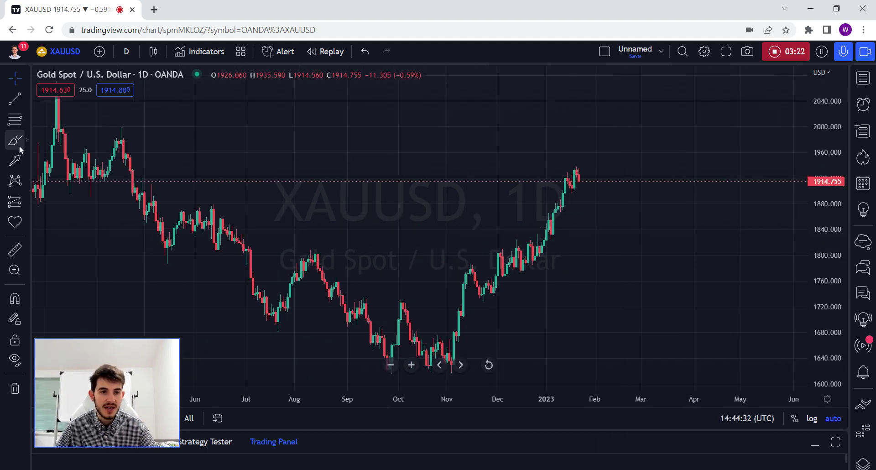
Place two horizontal lines on the daily chart, at about 1862.7 and about 1823.7.
{"action": "left_click", "coordinate": [26, 114]}
{"action": "left_click", "coordinate": [25, 99]}
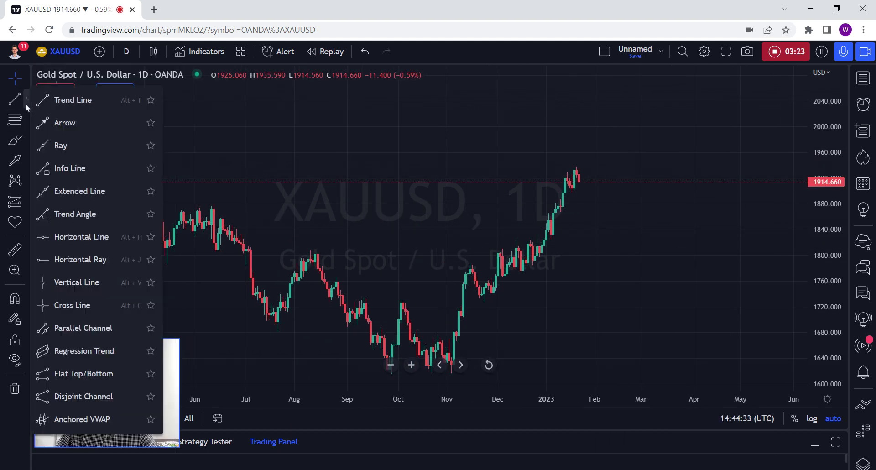
{"action": "left_click", "coordinate": [69, 235]}
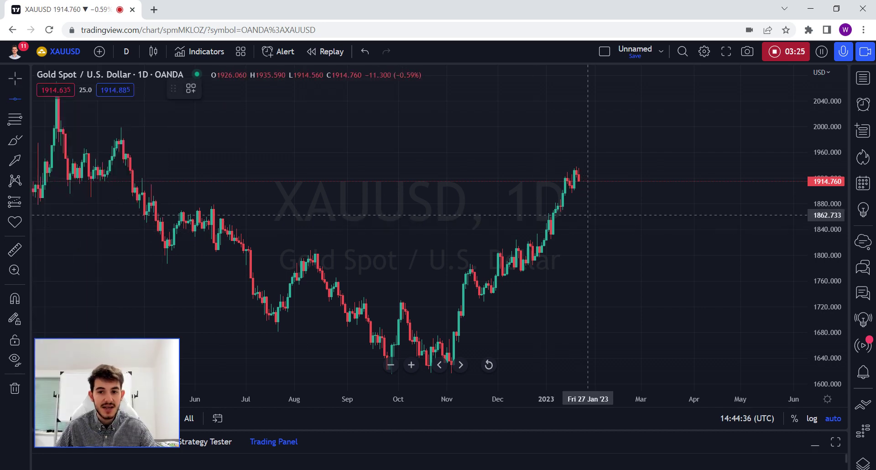
{"action": "left_click", "coordinate": [7, 100]}
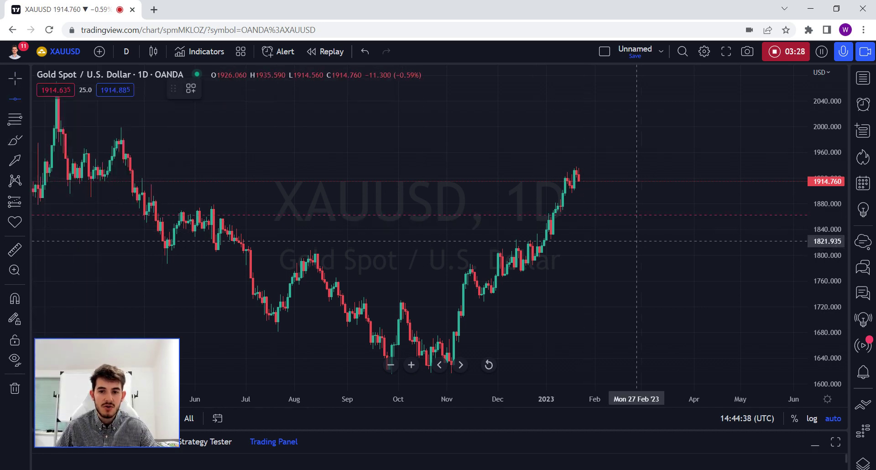
{"action": "left_click", "coordinate": [617, 284]}
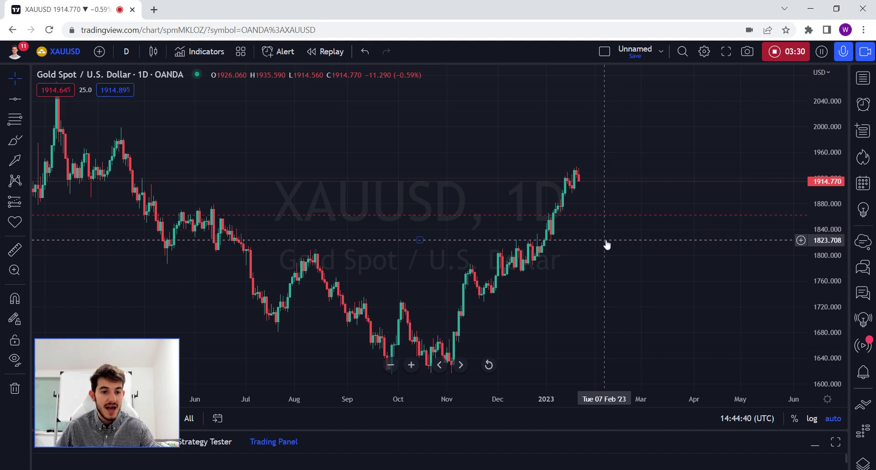
Remove all drawings from the daily chart and switch it to the 1-month timeframe.
{"action": "right_click", "coordinate": [610, 245]}
{"action": "left_click", "coordinate": [687, 418]}
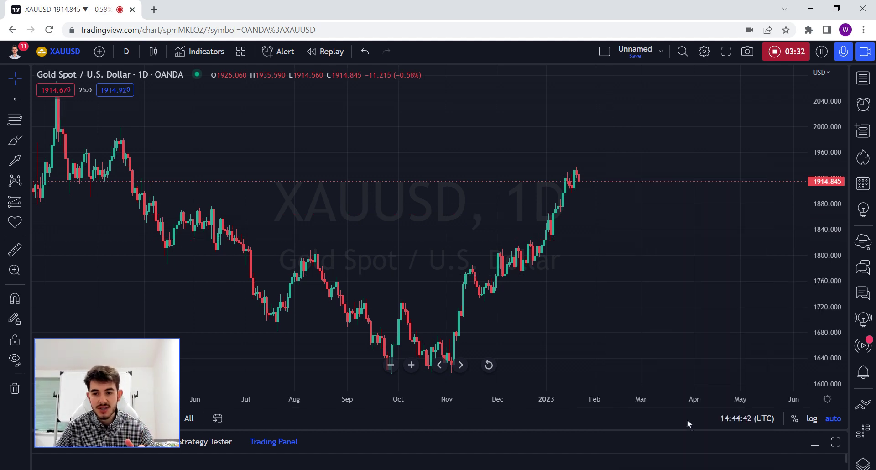
{"action": "left_click_drag", "start_coordinate": [562, 288], "coordinate": [595, 289]}
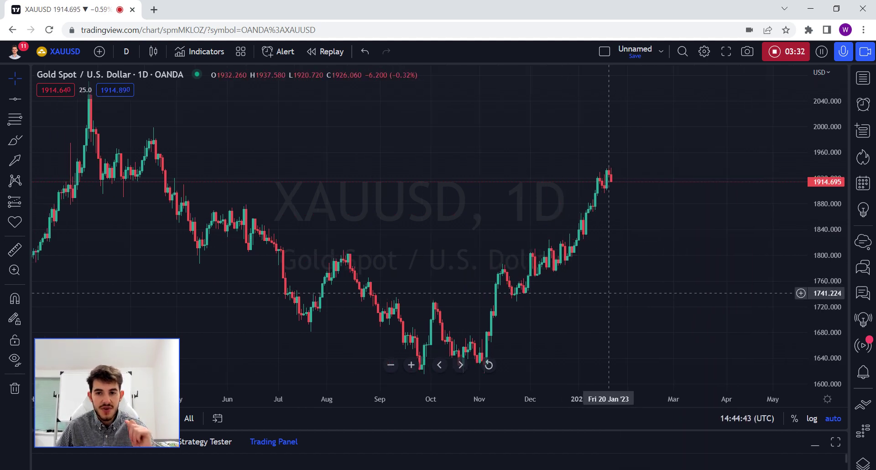
{"action": "left_click", "coordinate": [127, 51]}
{"action": "left_click", "coordinate": [136, 349]}
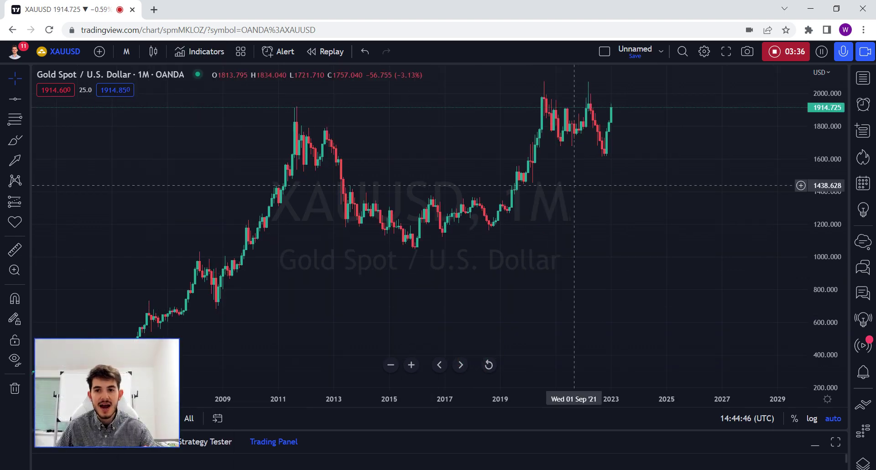
Draw a blue arrow marker pointing at the latest monthly candle from its lower right.
{"action": "left_click", "coordinate": [15, 159]}
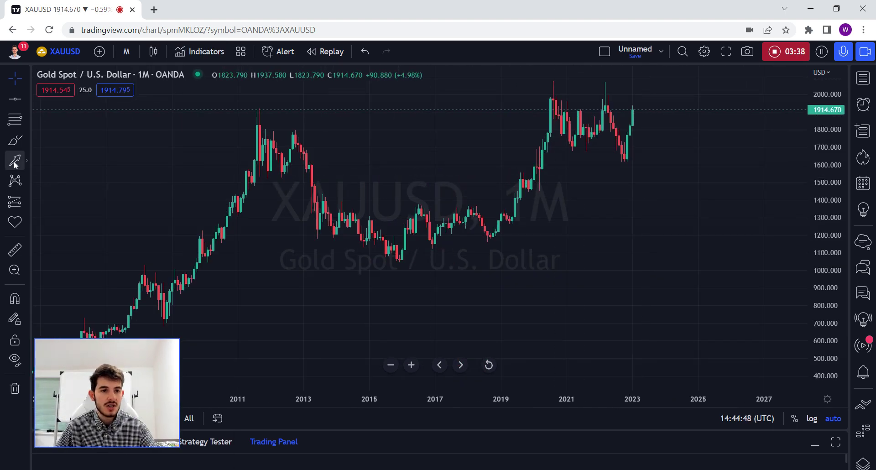
{"action": "mouse_move", "coordinate": [681, 137]}
{"action": "left_mouse_down"}
{"action": "mouse_move", "coordinate": [622, 120]}
{"action": "mouse_move", "coordinate": [646, 111]}
{"action": "left_mouse_up"}
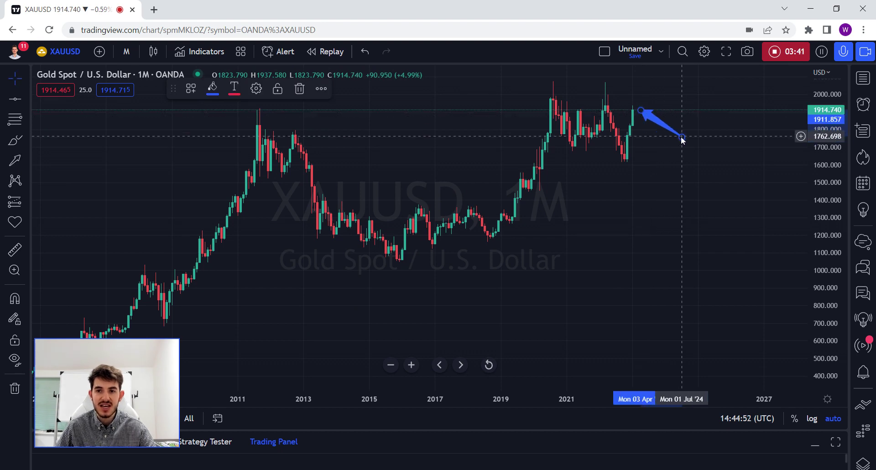
{"action": "left_click", "coordinate": [672, 124]}
{"action": "scroll", "coordinate": [667, 137], "scroll_direction": "up", "scroll_amount": 4}
{"action": "scroll", "coordinate": [541, 191], "scroll_direction": "down", "scroll_amount": 3}
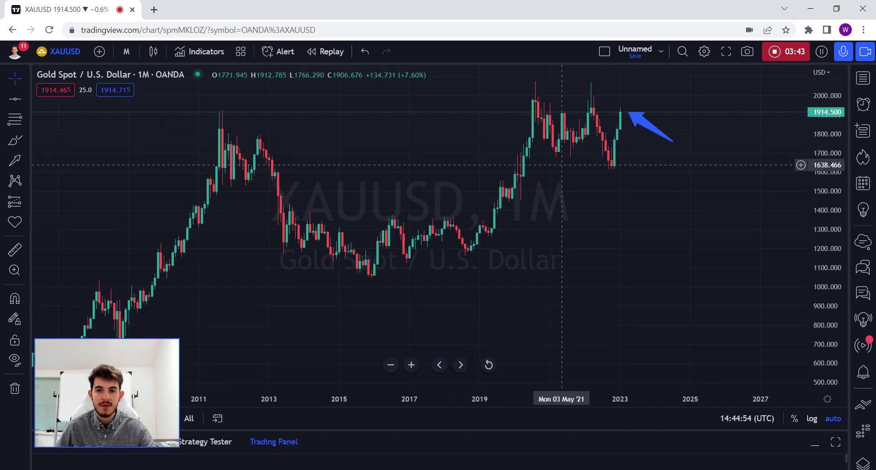
Draw small ellipses around the early 2022 and August 2020 price peaks on the monthly chart.
{"action": "left_click", "coordinate": [26, 145]}
{"action": "double_click", "coordinate": [55, 230]}
{"action": "key", "text": "Escape"}
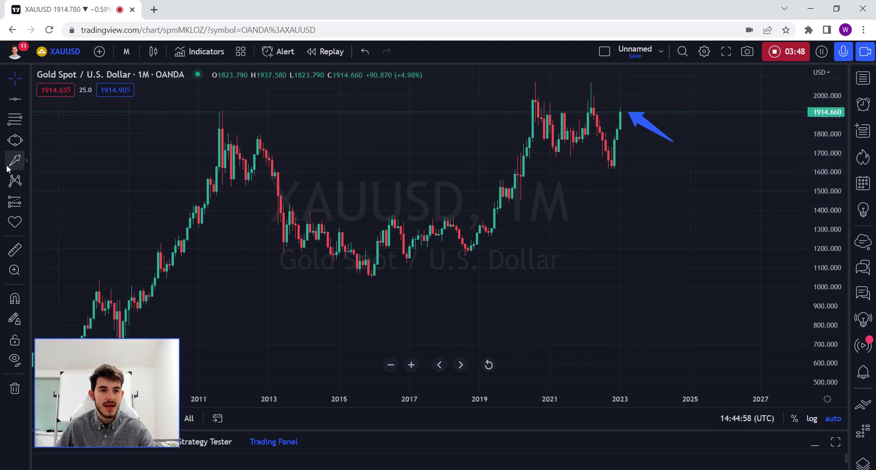
{"action": "left_click", "coordinate": [8, 146]}
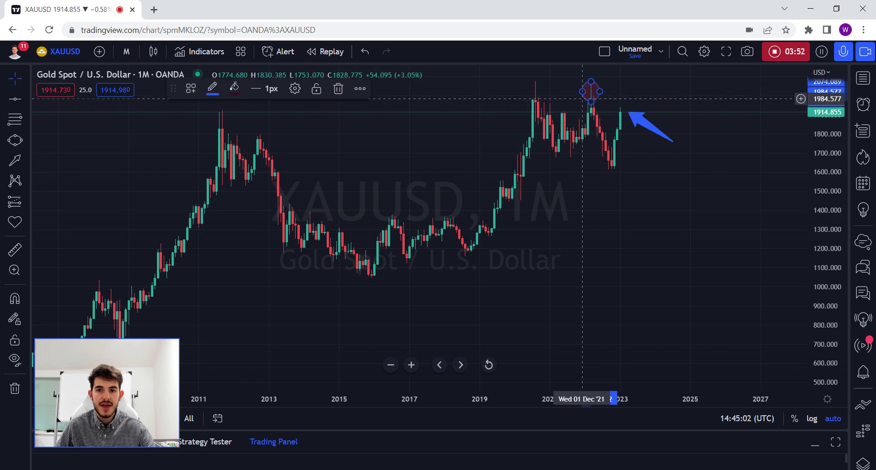
{"action": "left_click", "coordinate": [8, 144]}
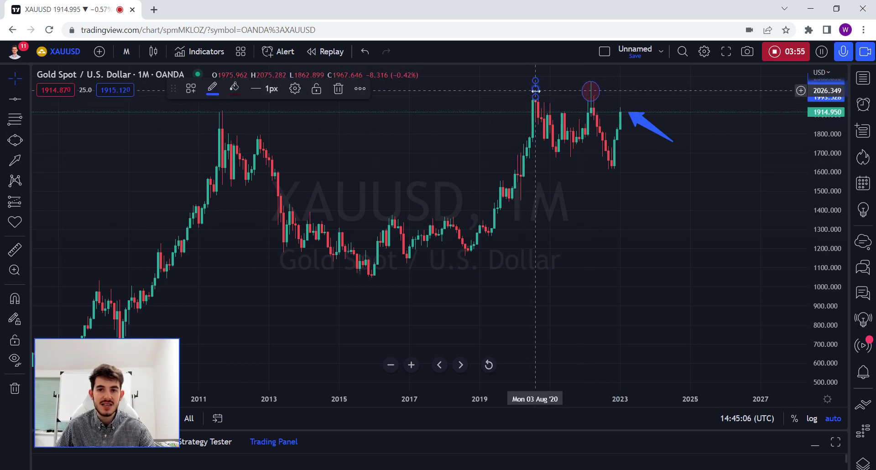
Switch the chart to the 1-hour timeframe and show a longer stretch of January price history.
{"action": "left_click", "coordinate": [124, 51]}
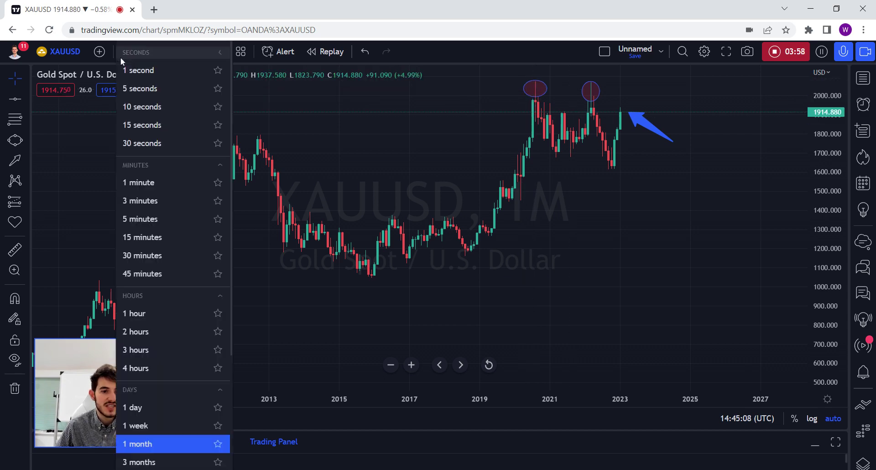
{"action": "left_click", "coordinate": [150, 310]}
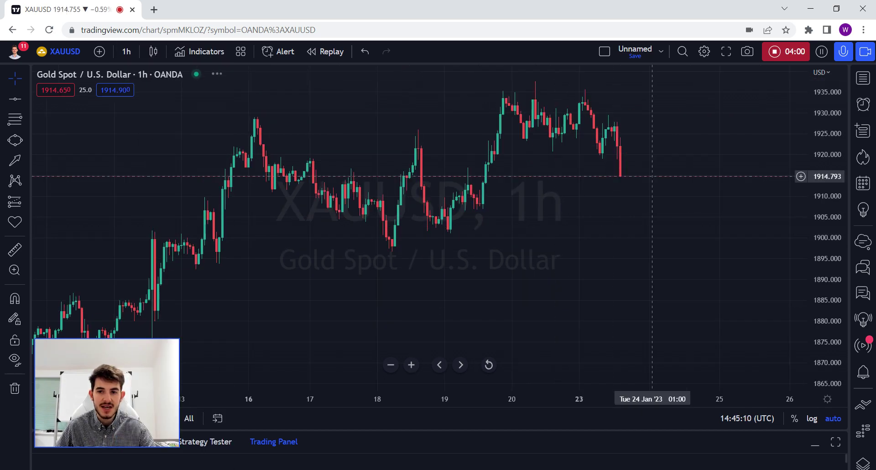
{"action": "scroll", "coordinate": [635, 125], "scroll_direction": "down", "scroll_amount": 2}
Draw a wide, flat ellipse across the 20 to 23 January highs on the 1-hour chart.
{"action": "left_click", "coordinate": [8, 142]}
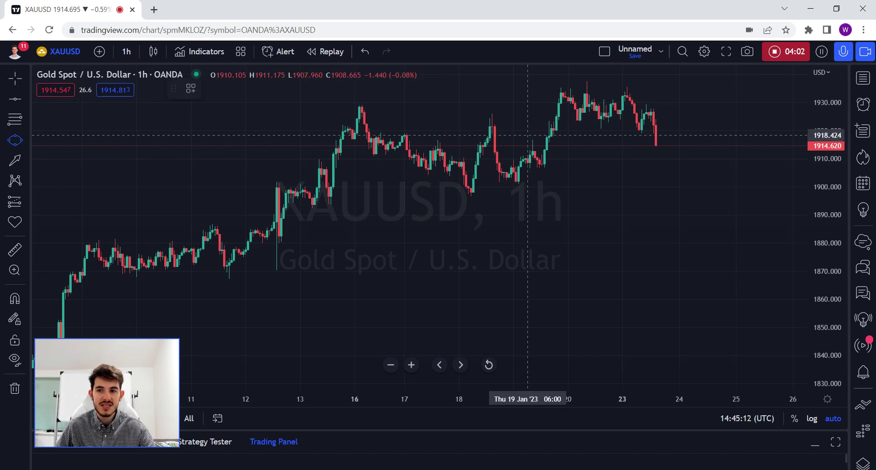
{"action": "scroll", "coordinate": [559, 129], "scroll_direction": "up", "scroll_amount": 4}
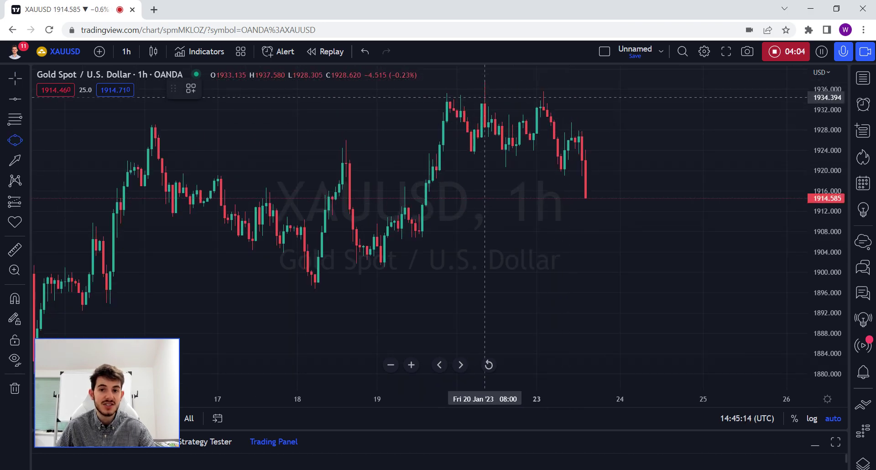
{"action": "left_click", "coordinate": [485, 84]}
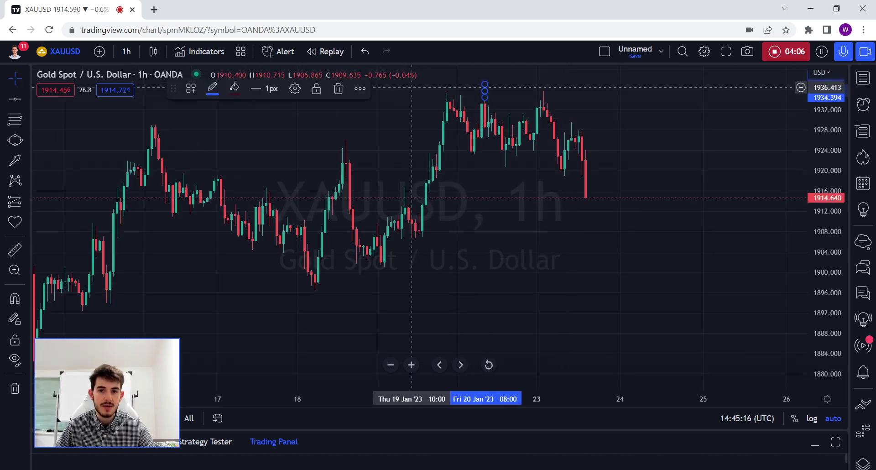
{"action": "left_click_drag", "start_coordinate": [485, 90], "coordinate": [394, 92]}
{"action": "left_click", "coordinate": [422, 137]}
{"action": "left_click_drag", "start_coordinate": [674, 128], "coordinate": [701, 127]}
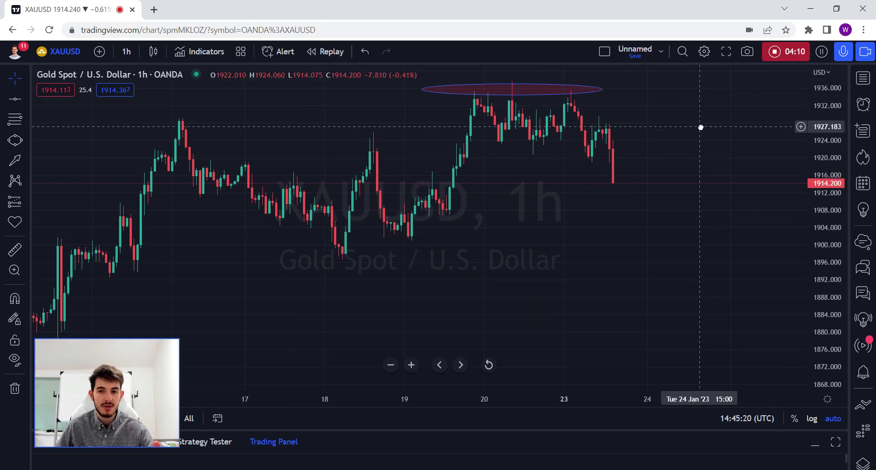
Remove all drawings from the 1-hour chart and switch it to the 4-hour timeframe.
{"action": "right_click", "coordinate": [674, 129]}
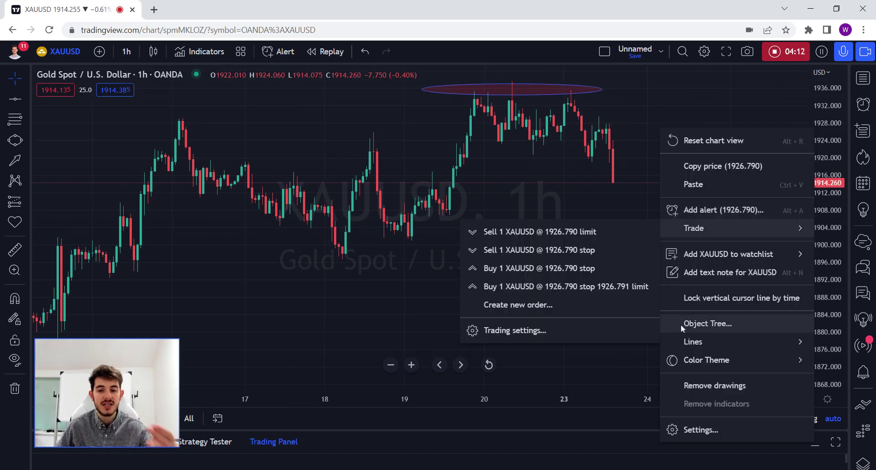
{"action": "left_click", "coordinate": [686, 382]}
{"action": "left_click_drag", "start_coordinate": [661, 219], "coordinate": [677, 219]}
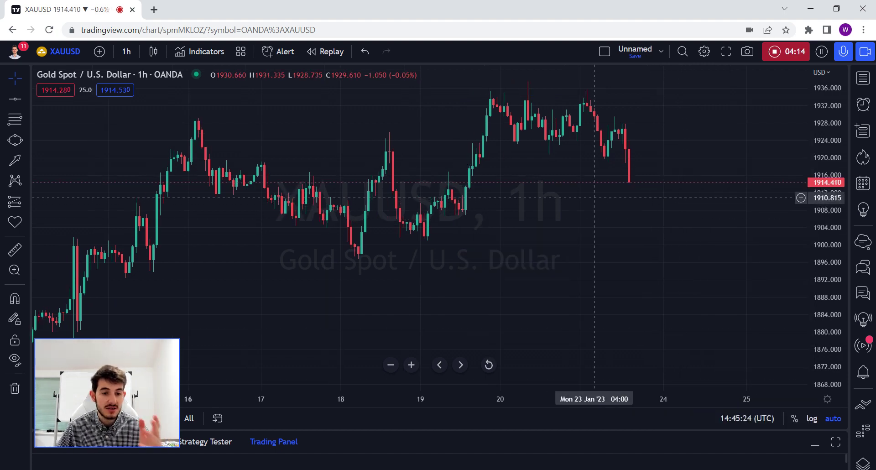
{"action": "left_click", "coordinate": [126, 51]}
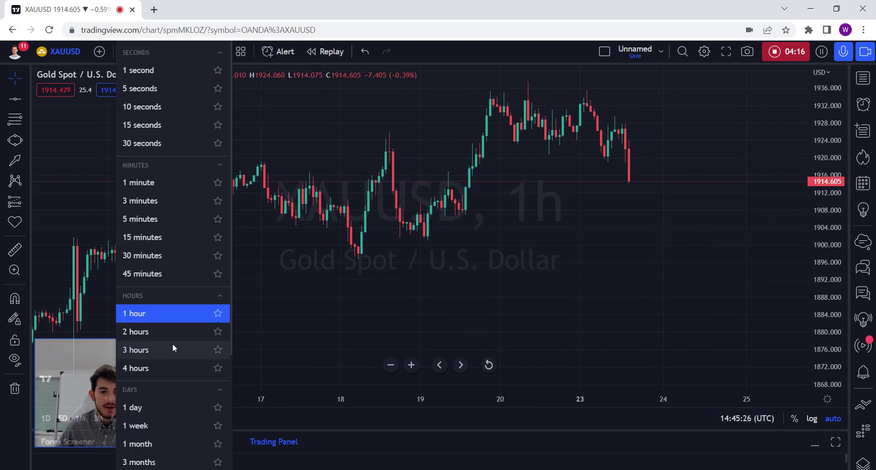
{"action": "left_click", "coordinate": [145, 368]}
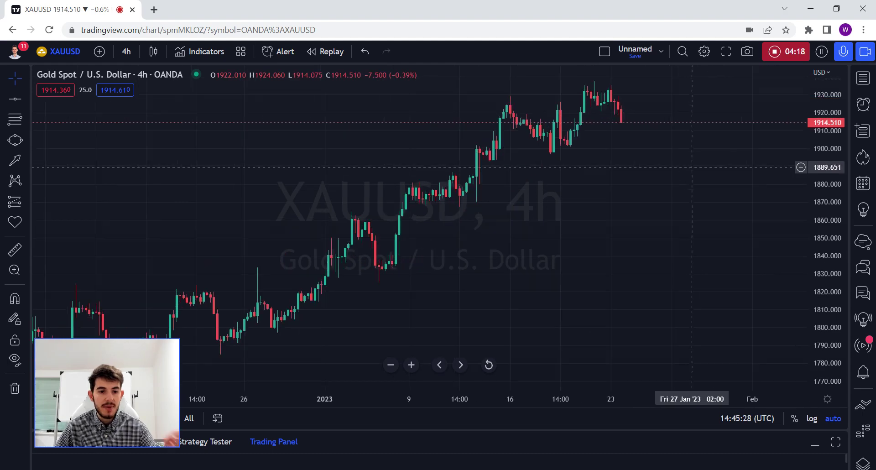
{"action": "left_click_drag", "start_coordinate": [645, 174], "coordinate": [616, 169]}
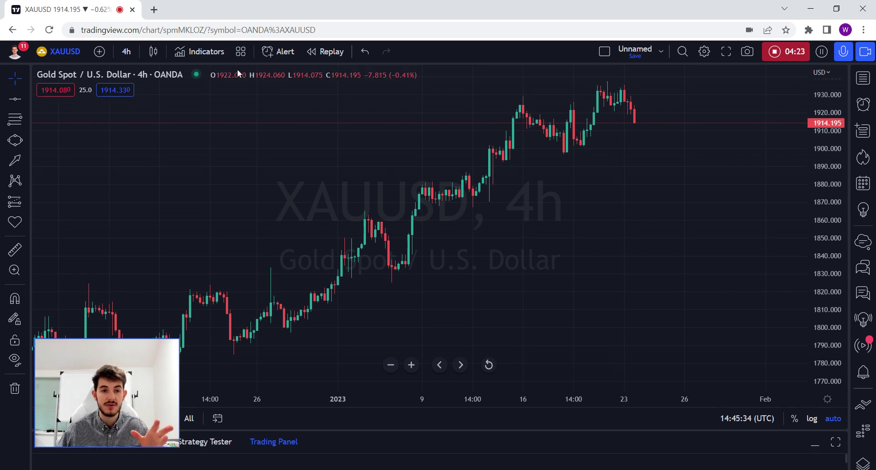
View the chart on the 5-minute timeframe and switch it to the daily timeframe, showing mid-2022 to January 2023 more closely.
{"action": "left_click", "coordinate": [126, 52]}
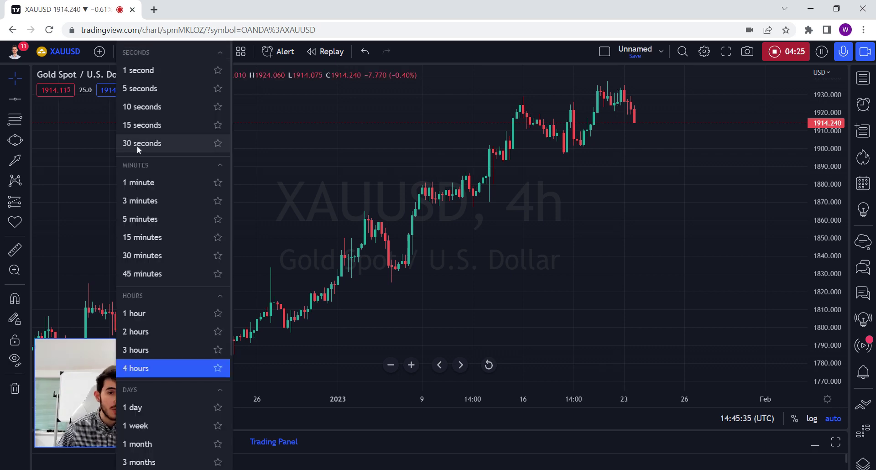
{"action": "left_click", "coordinate": [145, 218]}
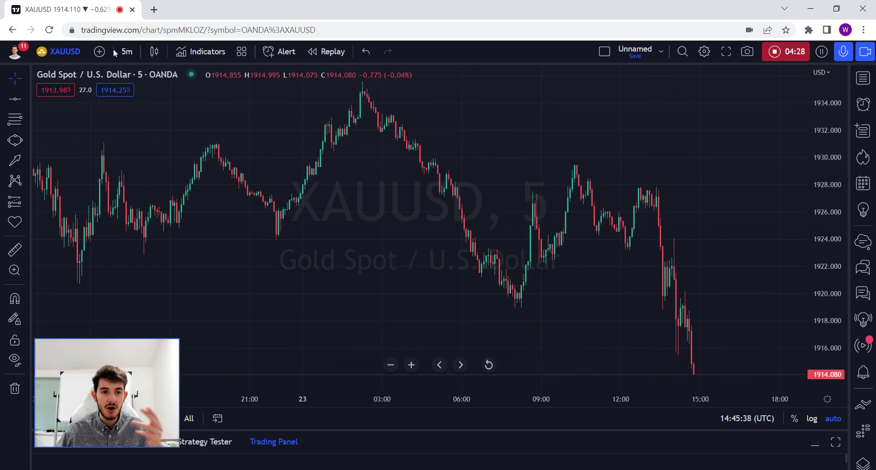
{"action": "left_click", "coordinate": [126, 52]}
{"action": "left_click", "coordinate": [155, 405]}
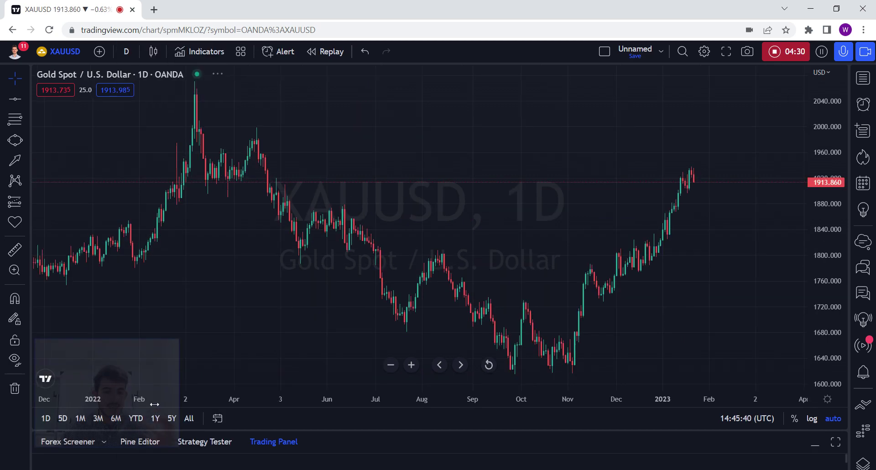
{"action": "scroll", "coordinate": [542, 137], "scroll_direction": "up", "scroll_amount": 6}
{"action": "scroll", "coordinate": [577, 181], "scroll_direction": "down", "scroll_amount": 2}
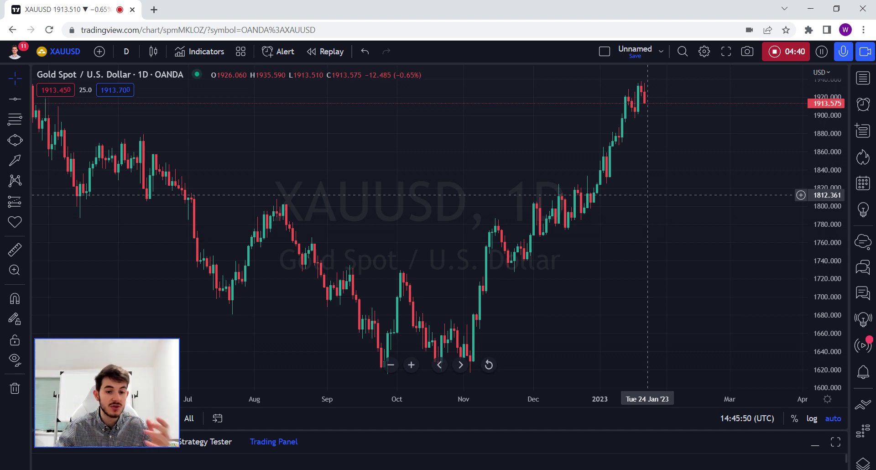
{"action": "left_click_drag", "start_coordinate": [647, 194], "coordinate": [629, 195]}
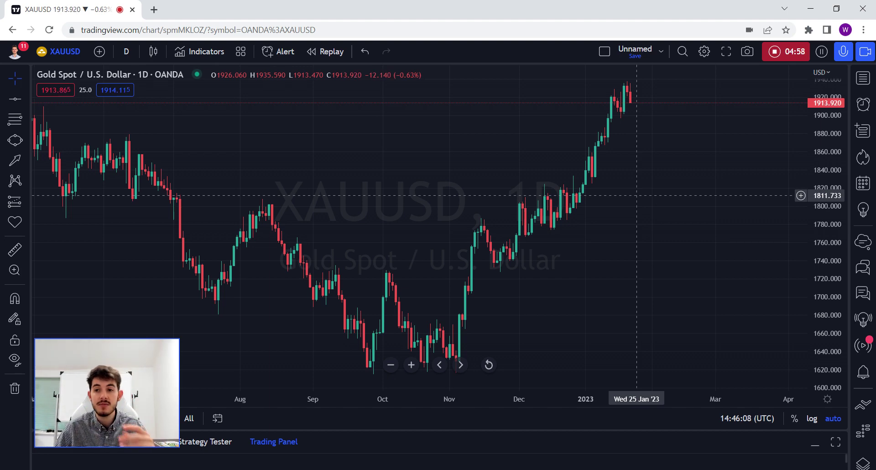
{"action": "left_click_drag", "start_coordinate": [633, 196], "coordinate": [629, 196]}
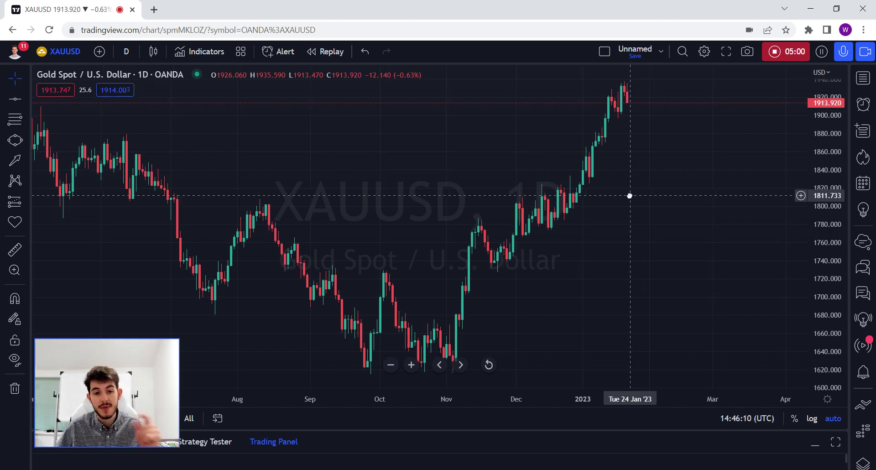